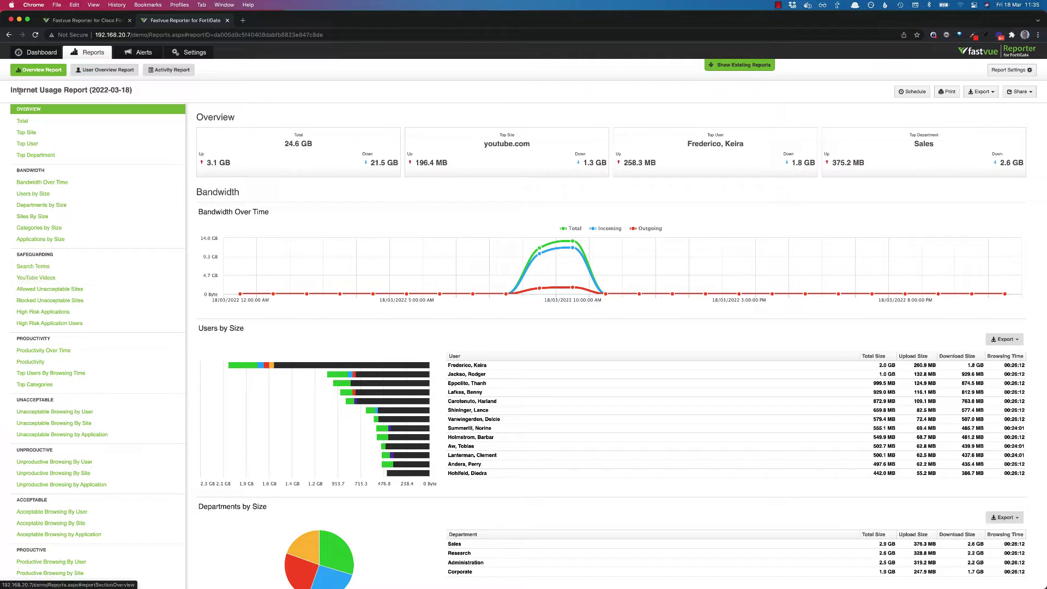
# Jump to the Search Terms section of the Internet Usage Report
pyautogui.moveTo(19, 91); pyautogui.dragTo(85, 91)
pyautogui.click(39, 70)
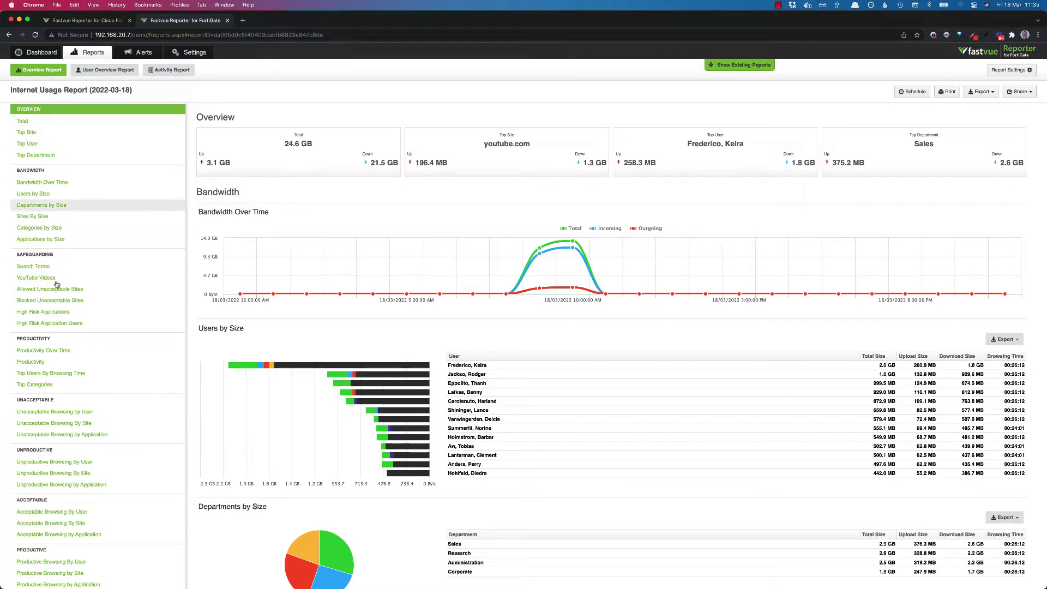
pyautogui.click(32, 266)
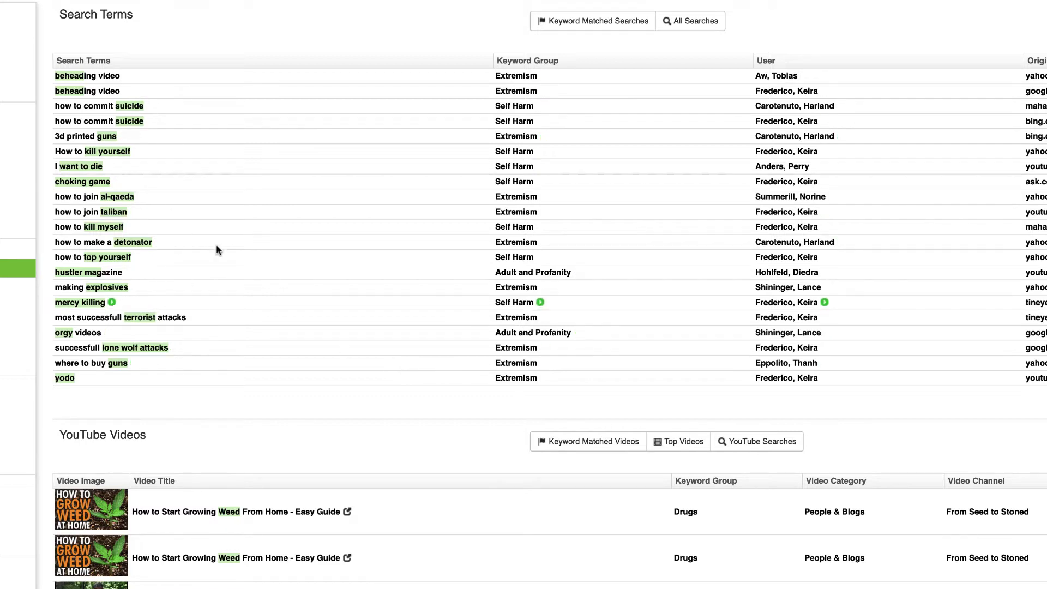
# Inspect the green keyword matches on the '3d printed guns' and 'where to buy guns' searches
pyautogui.moveTo(85, 75); pyautogui.dragTo(61, 75)
pyautogui.click(125, 136)
pyautogui.click(134, 363)
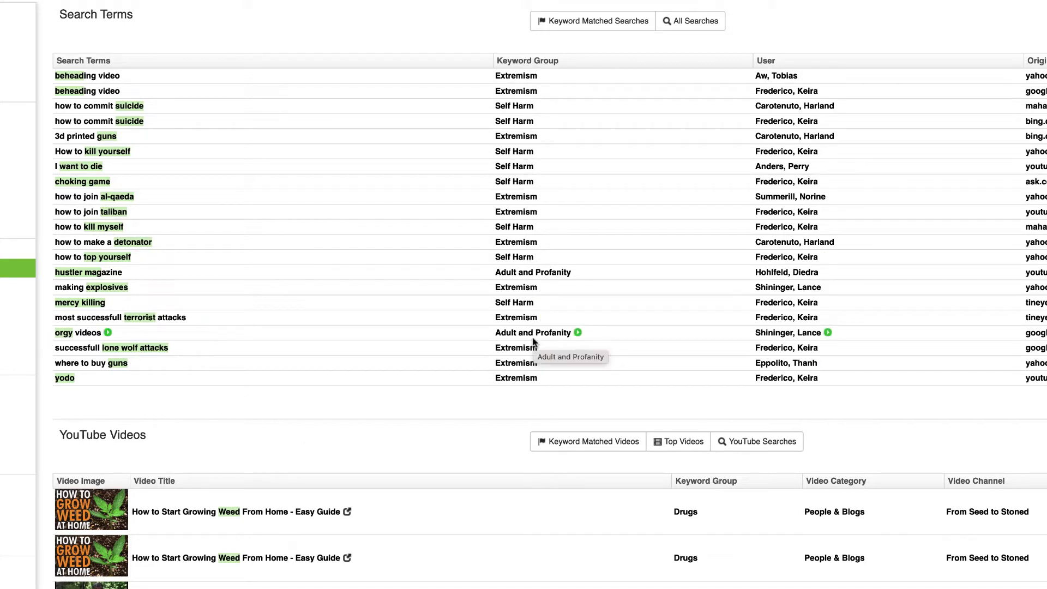
pyautogui.scroll(-5, 447, 392)
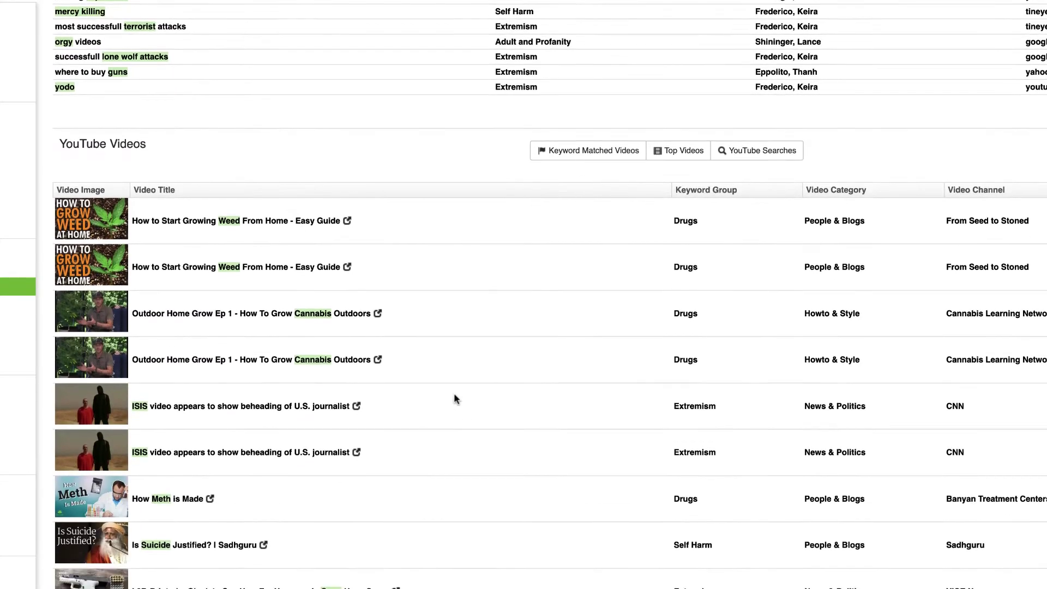
pyautogui.scroll(-1, 455, 392)
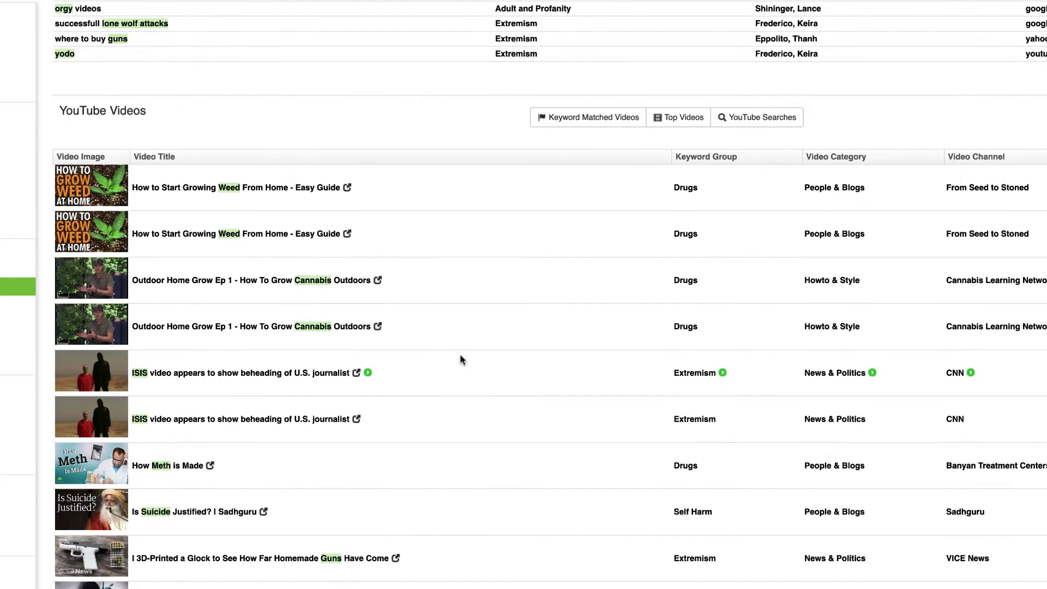
pyautogui.click(691, 129)
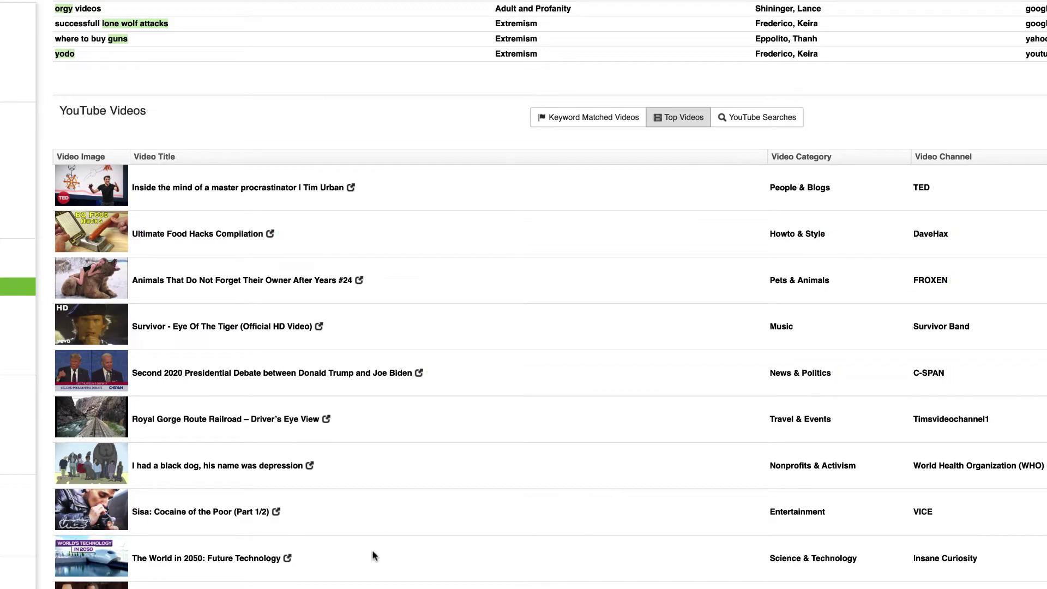
pyautogui.scroll(-1, 427, 514)
pyautogui.scroll(-2, 427, 518)
pyautogui.scroll(-3, 465, 521)
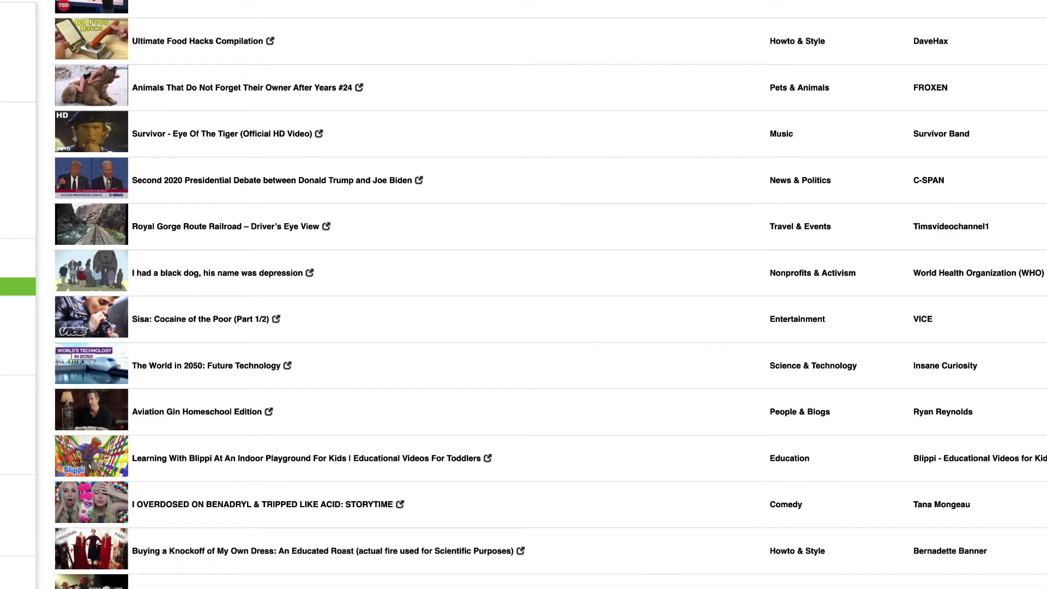
pyautogui.scroll(3, 608, 227)
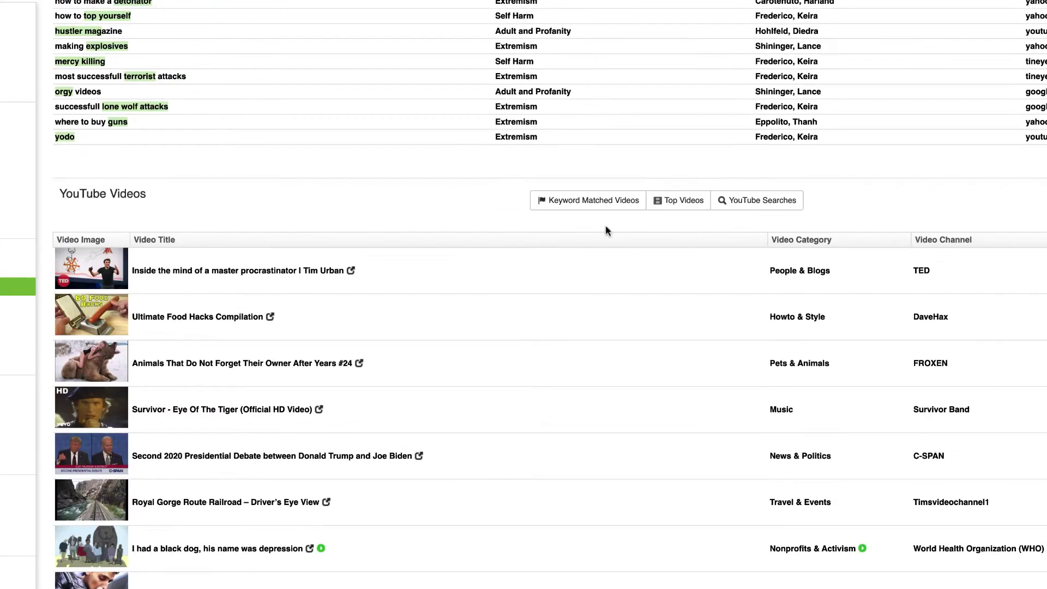
pyautogui.click(603, 203)
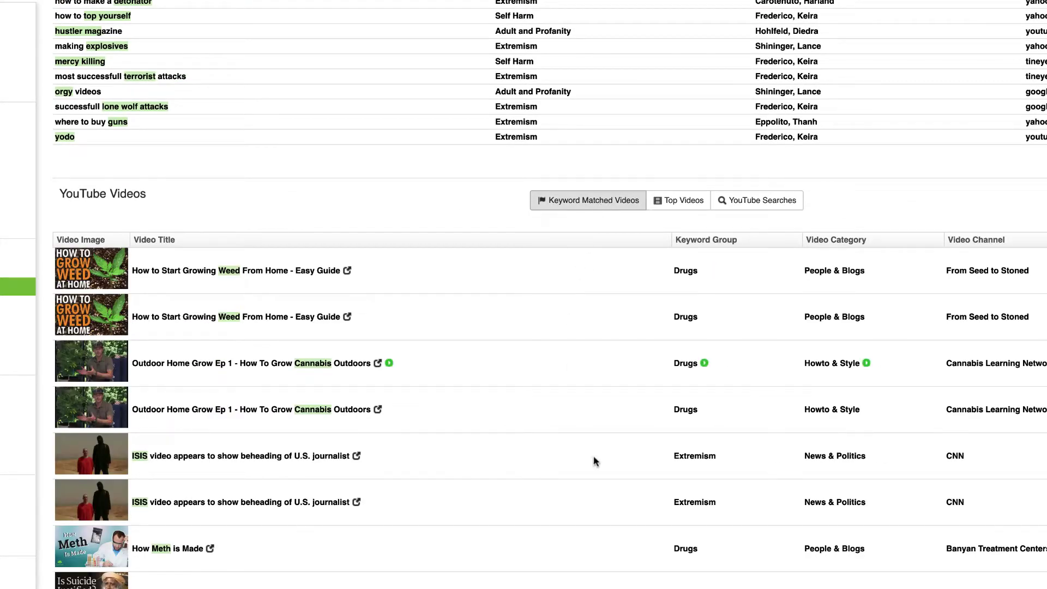
pyautogui.scroll(-3, 591, 466)
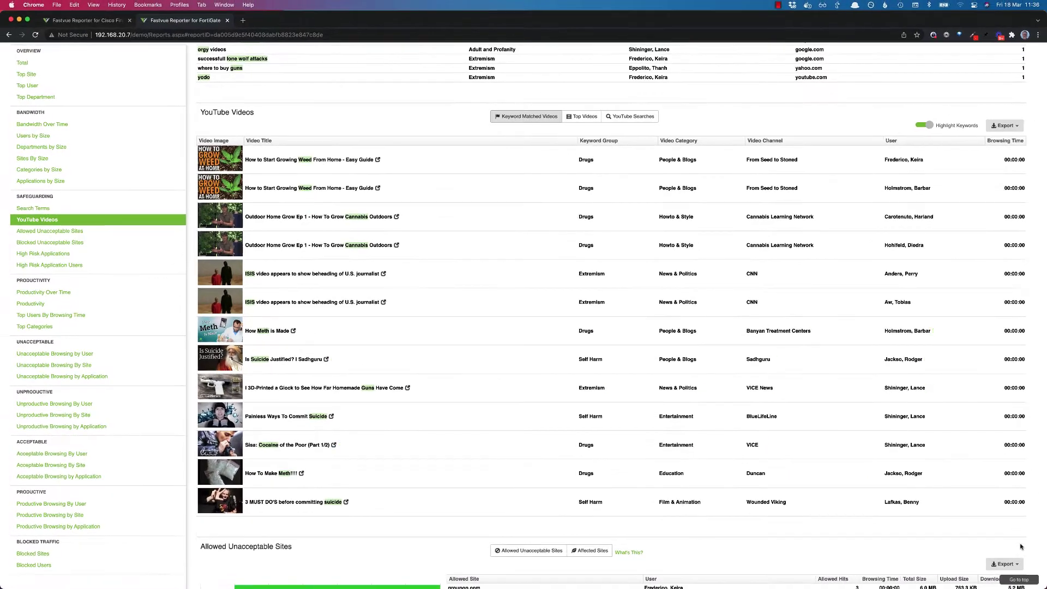
# Return to the report's top and open Settings > Keywords to see the keyword groups
pyautogui.click(1025, 582)
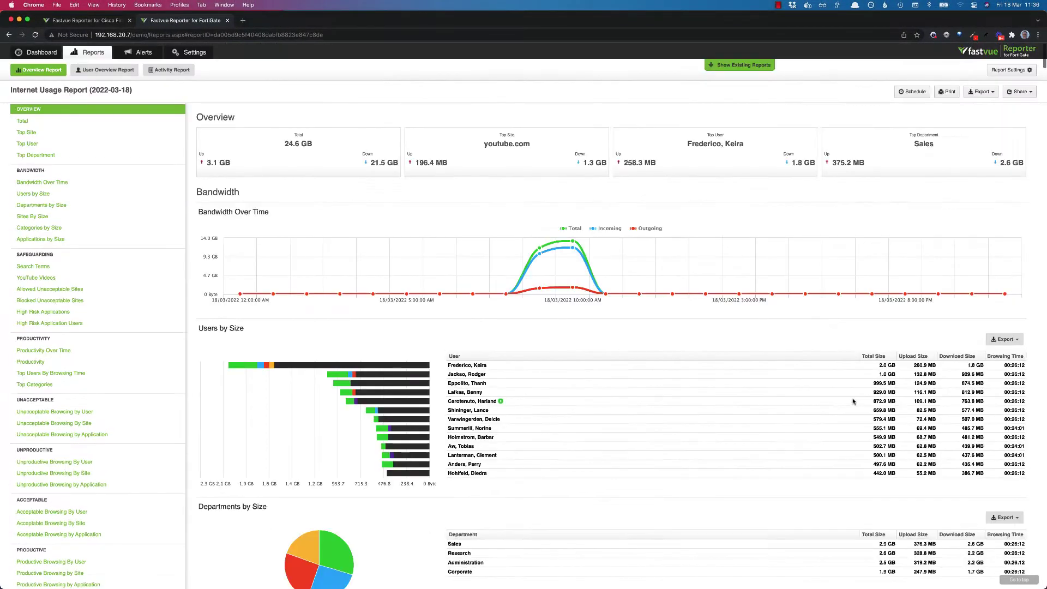
pyautogui.click(199, 53)
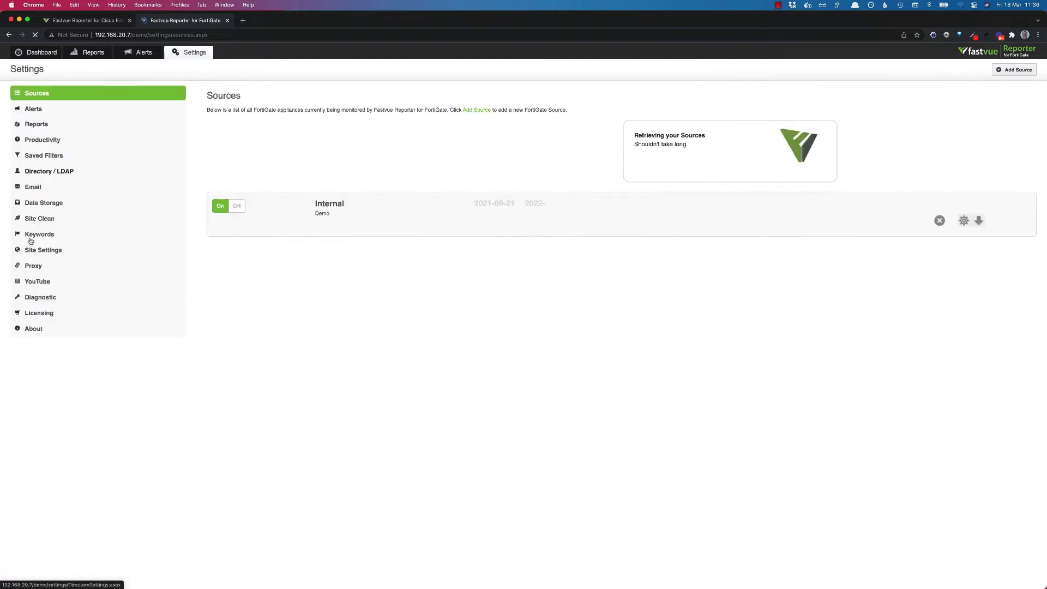
pyautogui.click(40, 235)
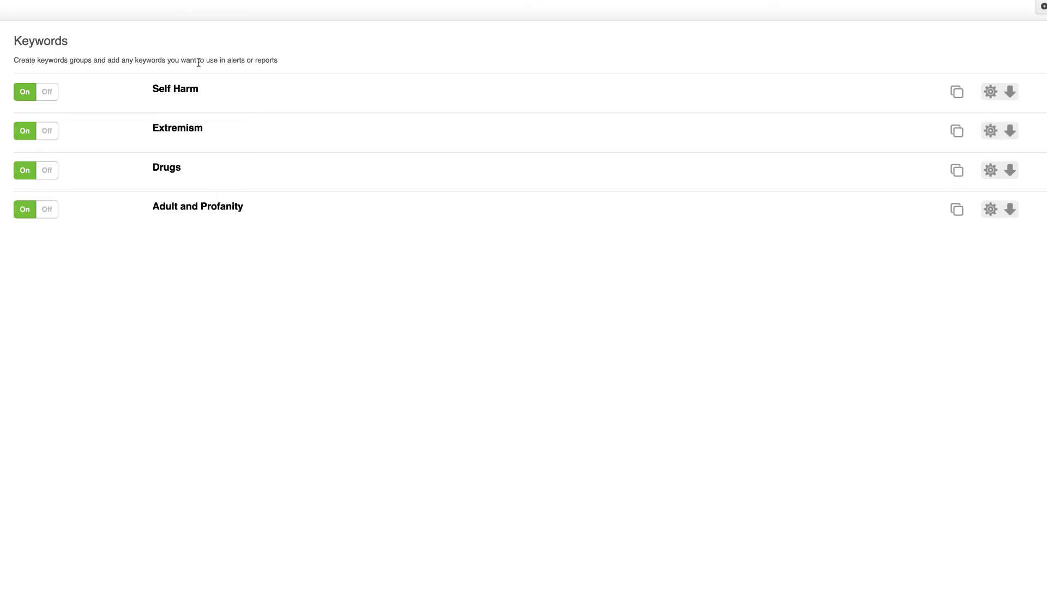
pyautogui.click(1010, 91)
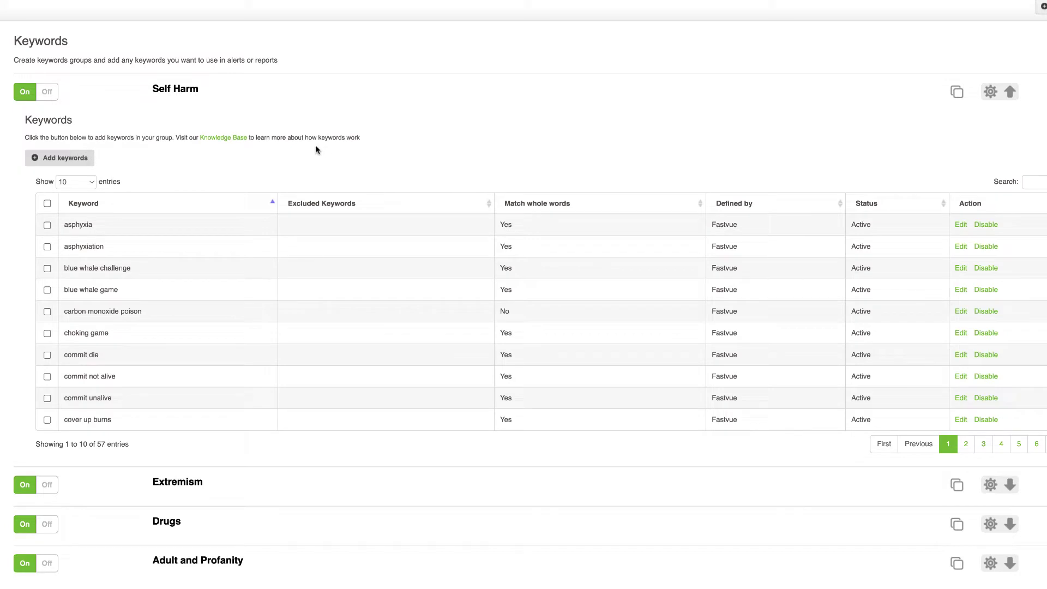
pyautogui.click(966, 445)
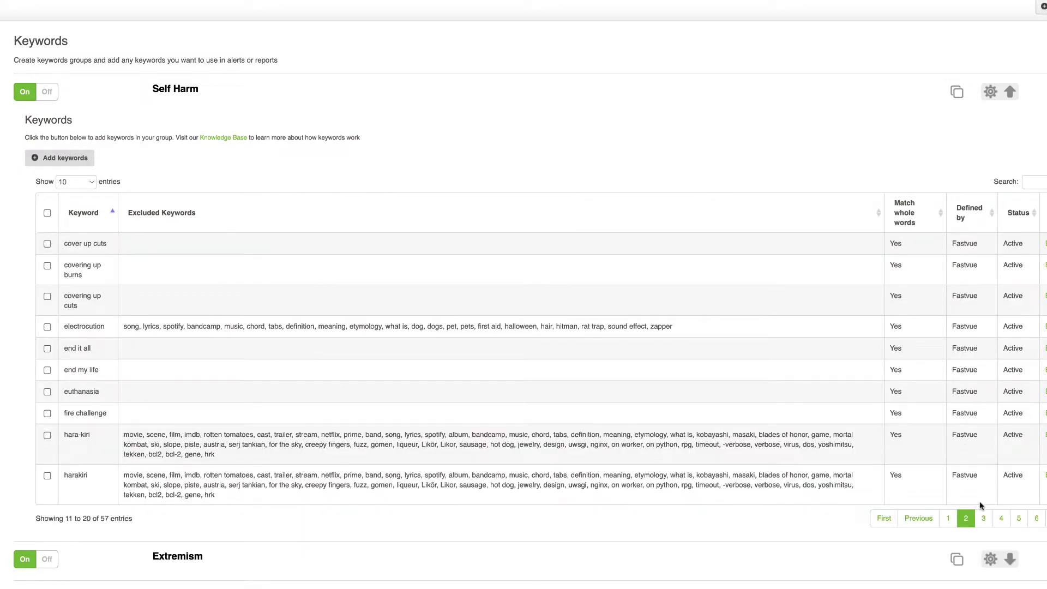
pyautogui.click(984, 519)
pyautogui.click(1001, 496)
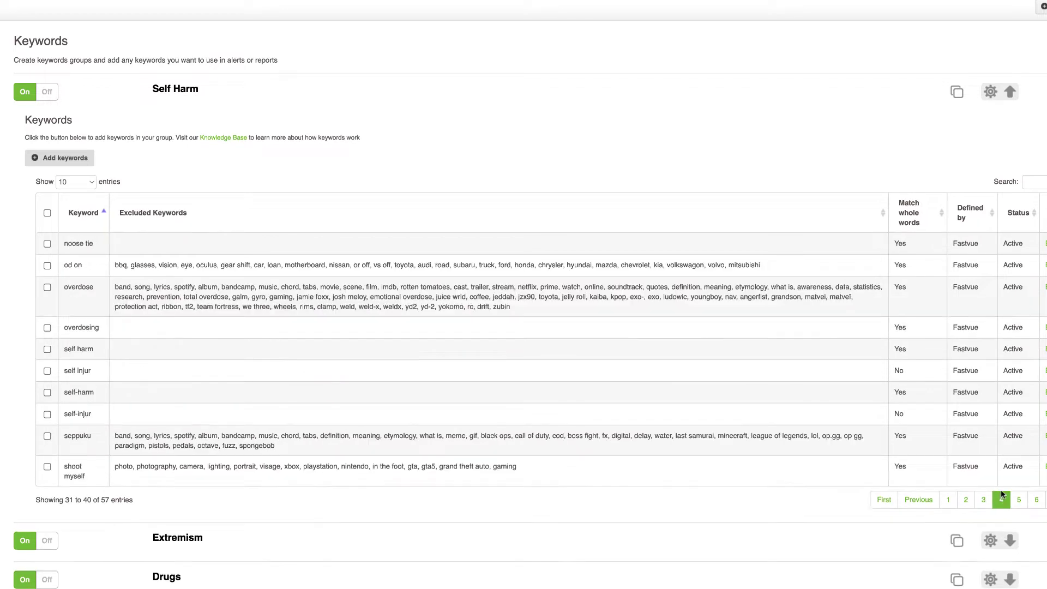
pyautogui.click(1018, 499)
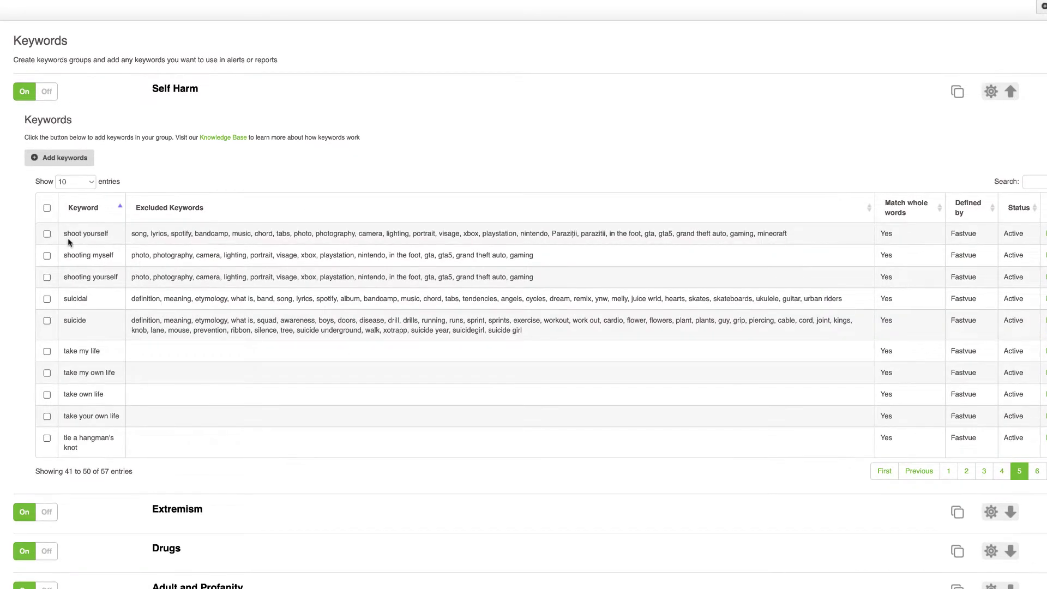
pyautogui.moveTo(65, 232); pyautogui.dragTo(108, 233)
pyautogui.click(178, 234)
pyautogui.click(1012, 91)
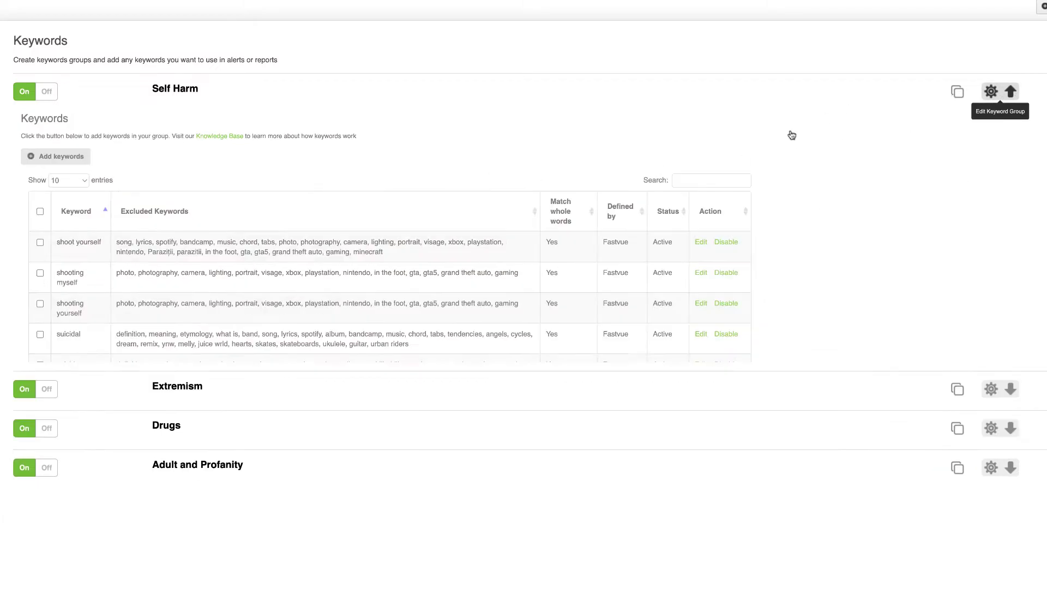
# Filter the Drugs group to 'thc' and review its editor without saving
pyautogui.click(1011, 170)
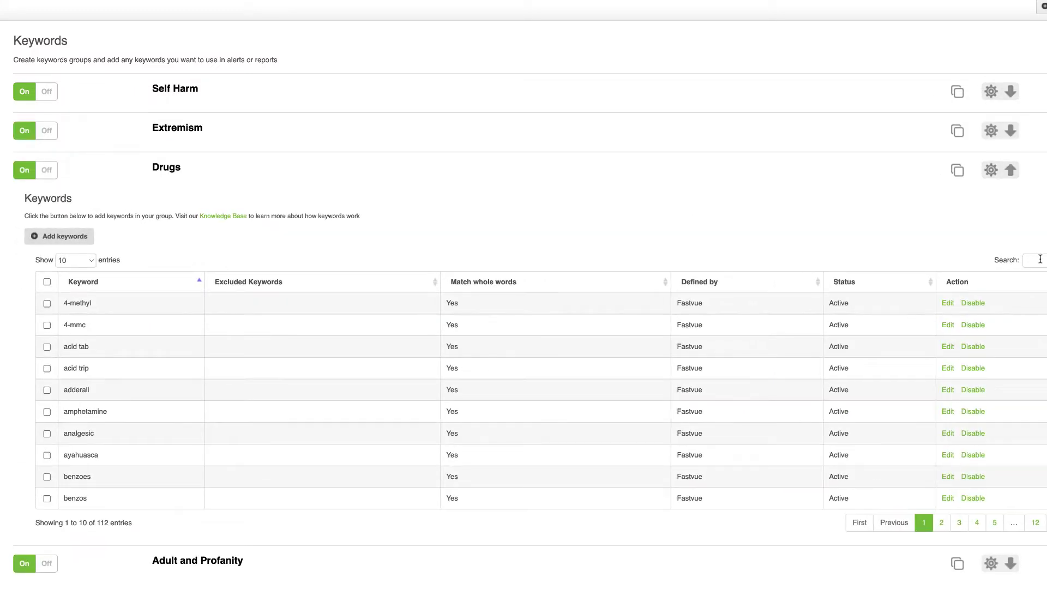
pyautogui.click(1040, 259)
pyautogui.write('thc')
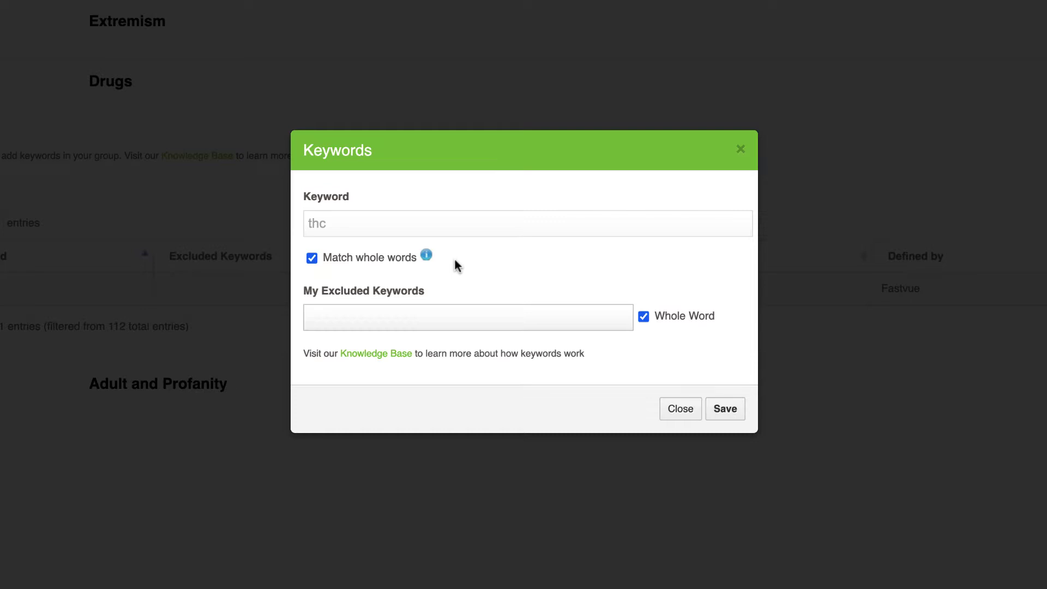
pyautogui.click(472, 314)
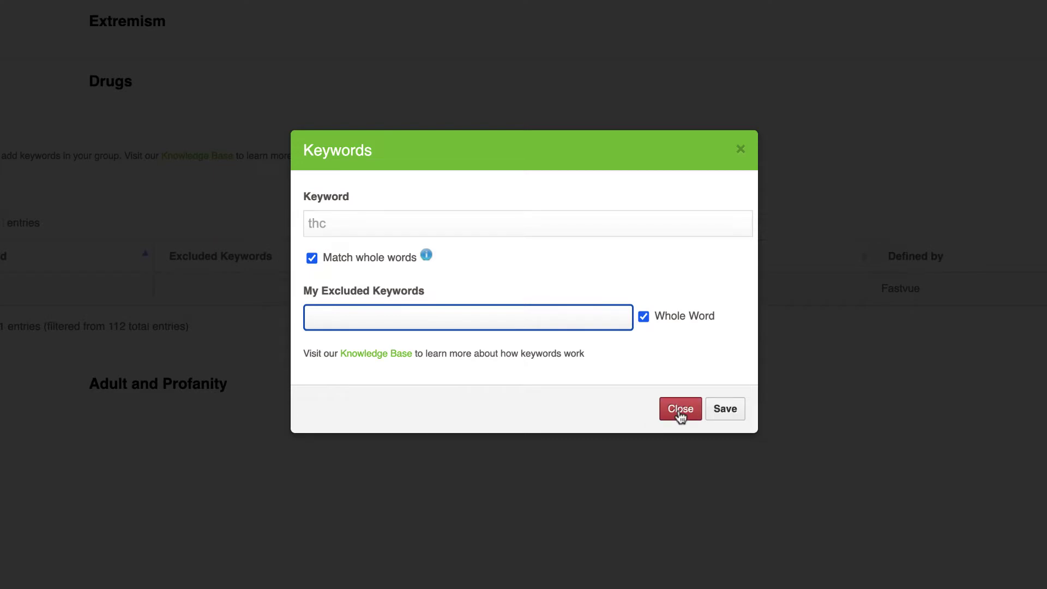
pyautogui.click(573, 437)
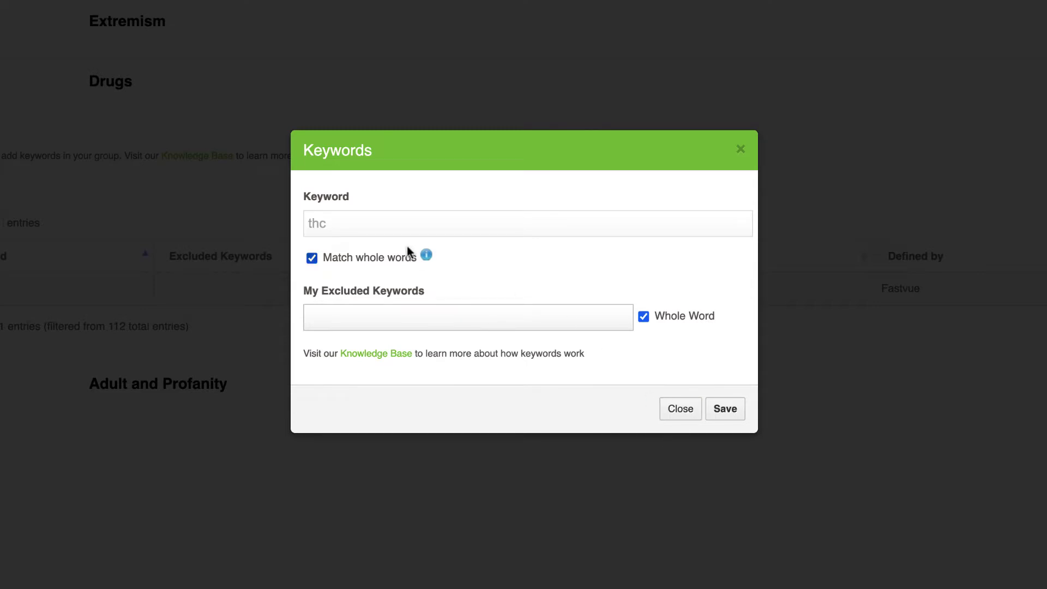
pyautogui.click(681, 411)
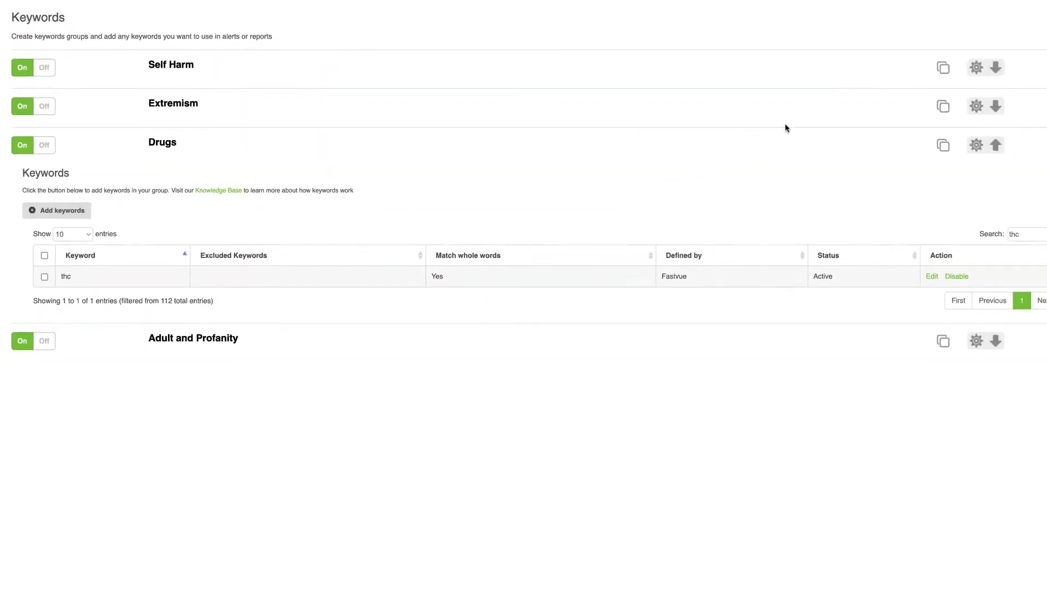
# Search the Extremism group for 'ammo' and disable that keyword with the bulk Disable action
pyautogui.click(947, 99)
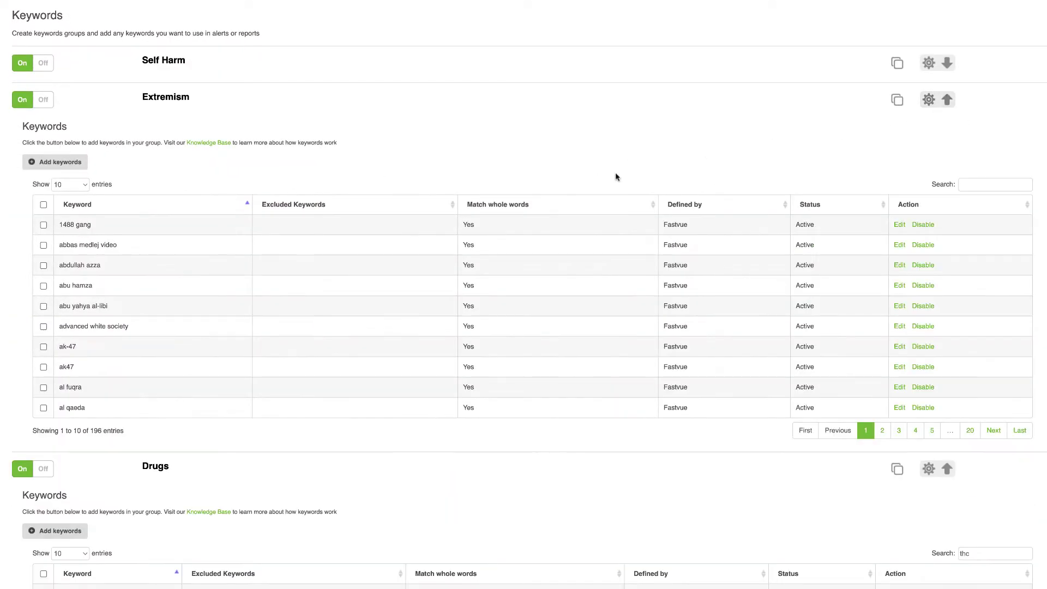
pyautogui.click(975, 186)
pyautogui.write('ammo')
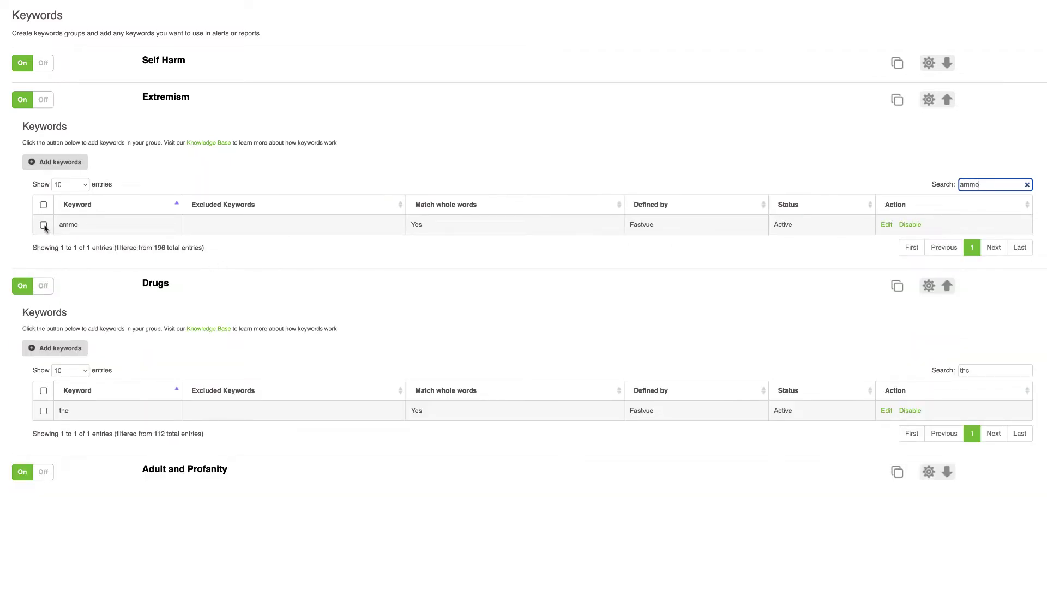
pyautogui.click(44, 226)
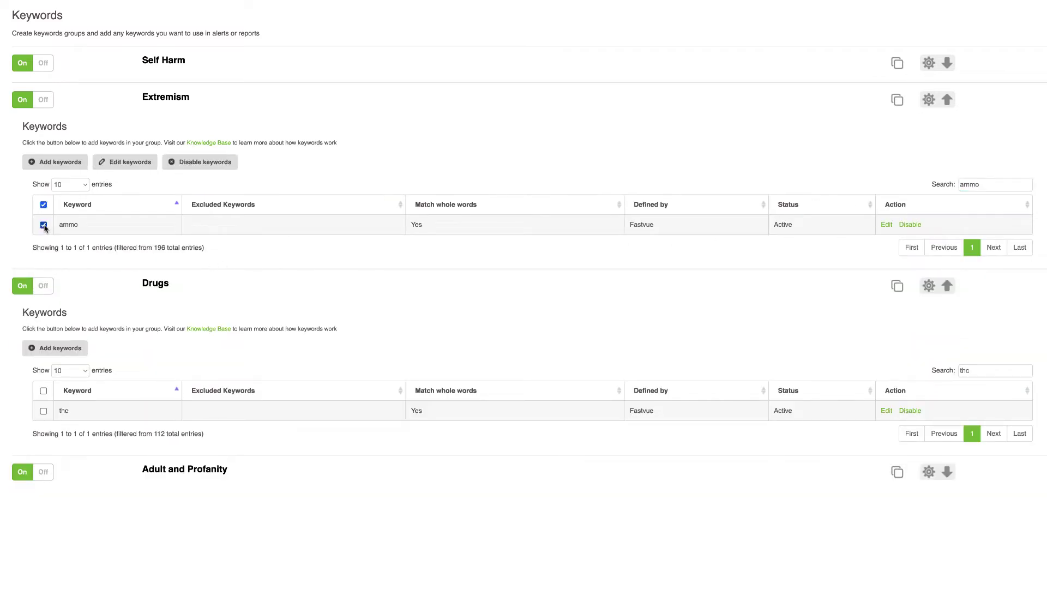
pyautogui.click(208, 163)
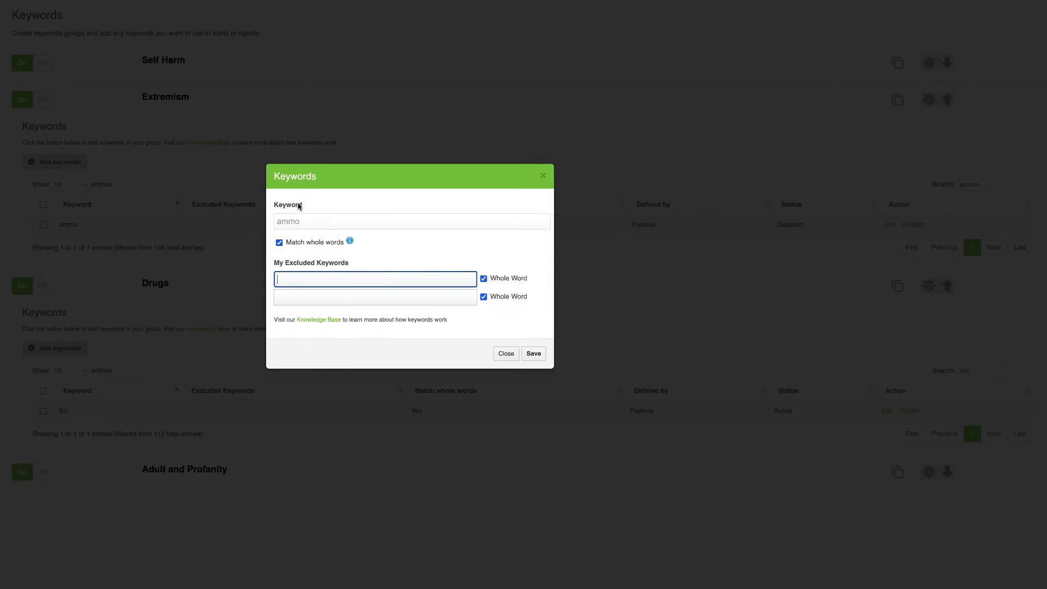
pyautogui.click(505, 353)
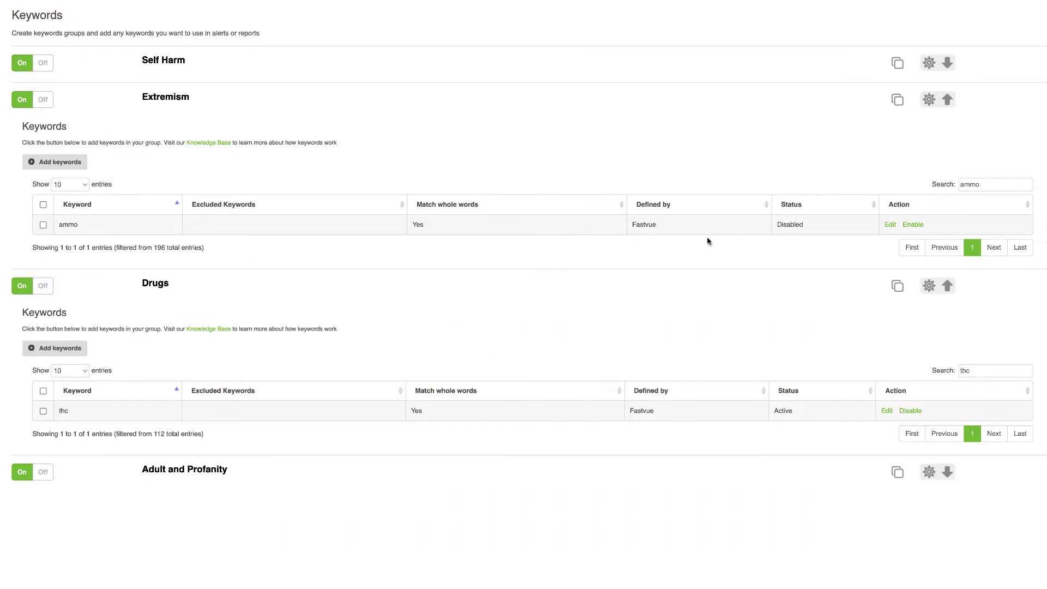
# Duplicate the Extremism keyword group as 'Extremism - Copy' with its 196 keywords
pyautogui.doubleClick(782, 224)
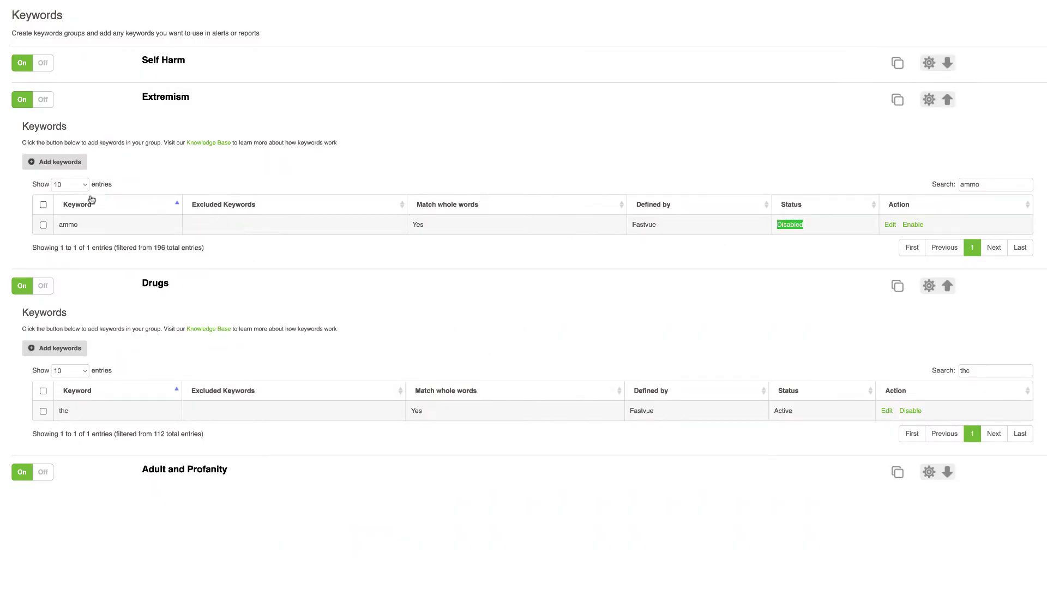
pyautogui.click(58, 163)
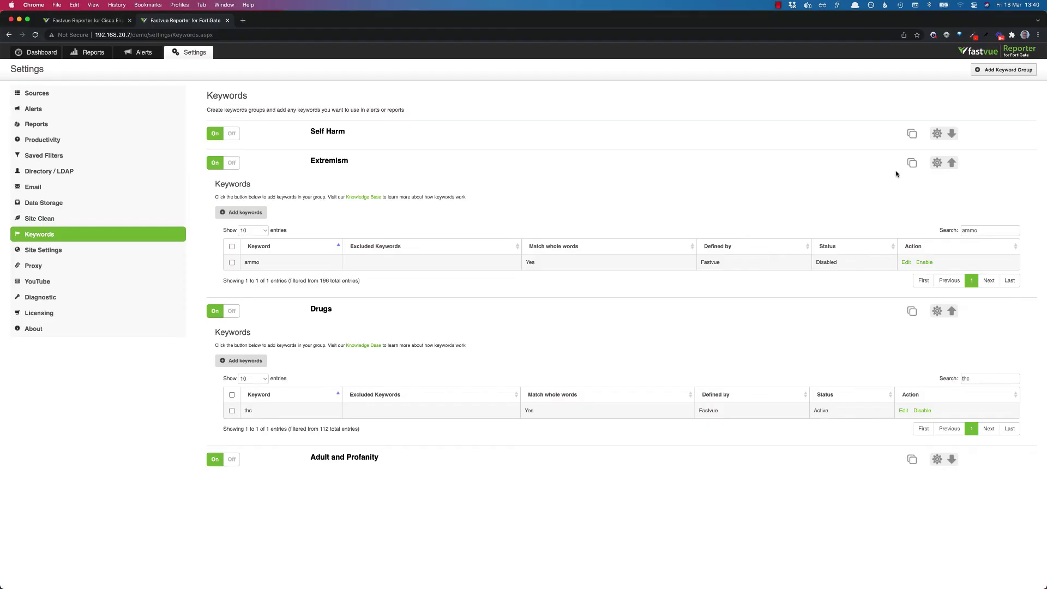
pyautogui.click(909, 164)
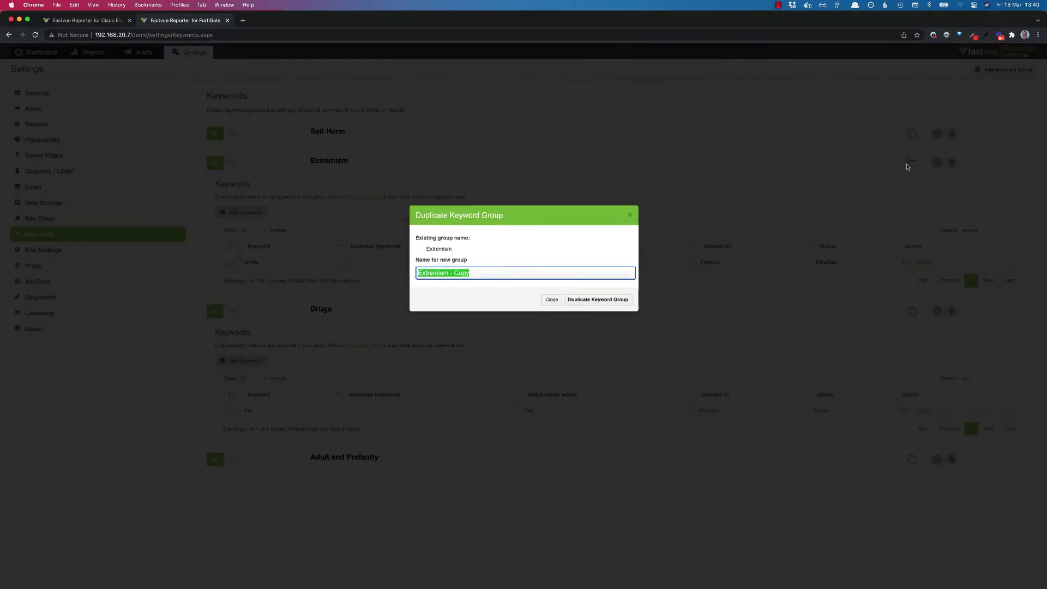
pyautogui.click(588, 310)
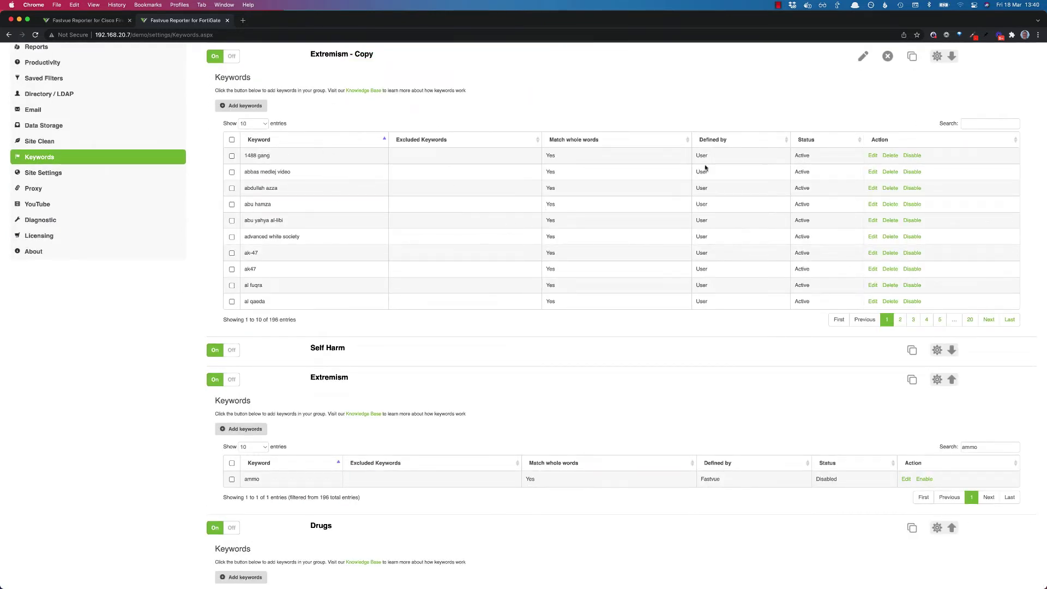
pyautogui.scroll(1, 418, 230)
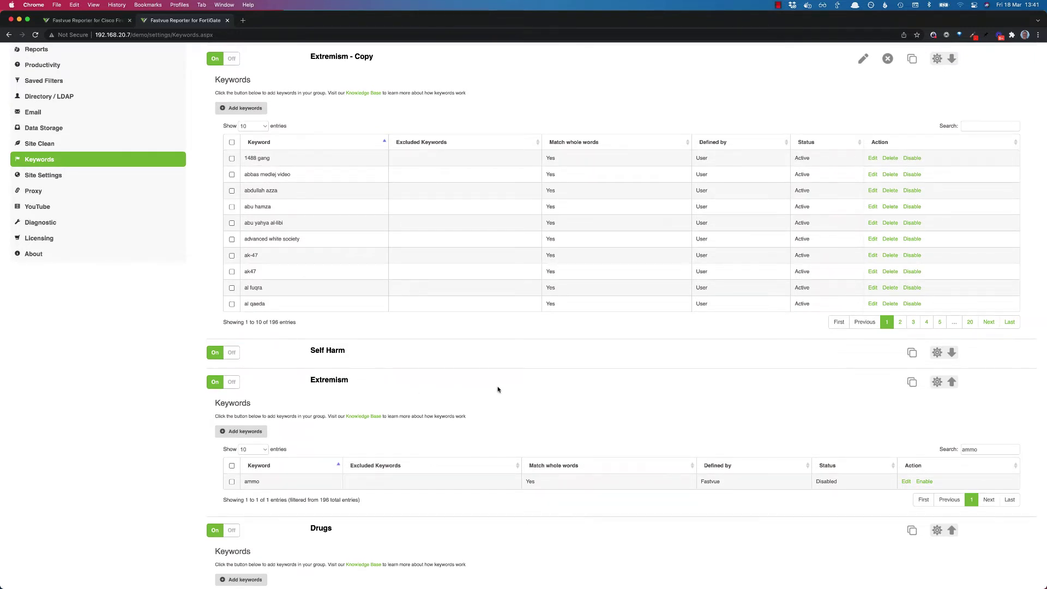
pyautogui.scroll(-3, 498, 390)
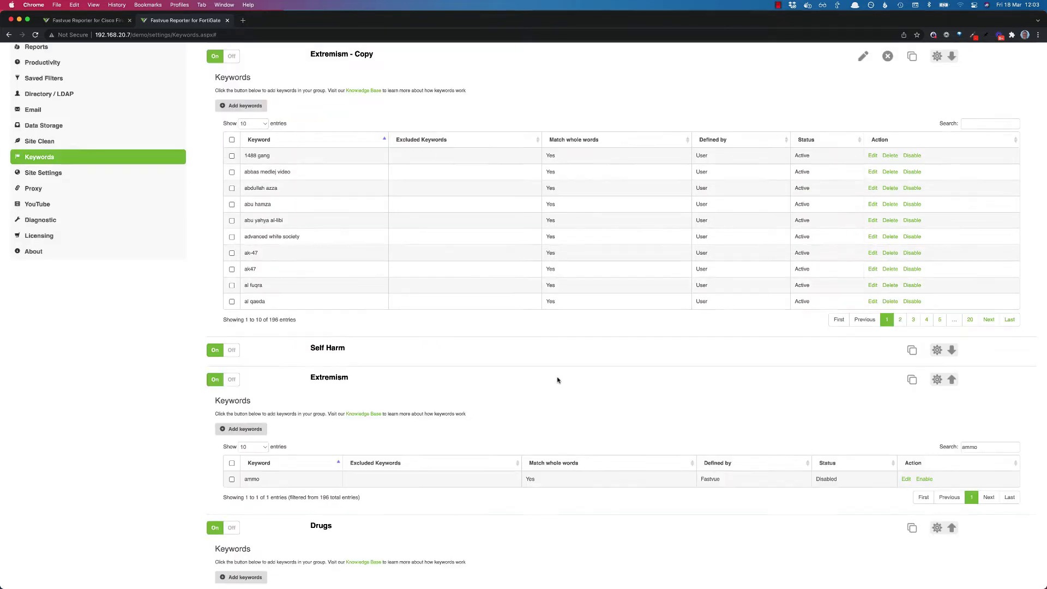
pyautogui.scroll(3, 557, 380)
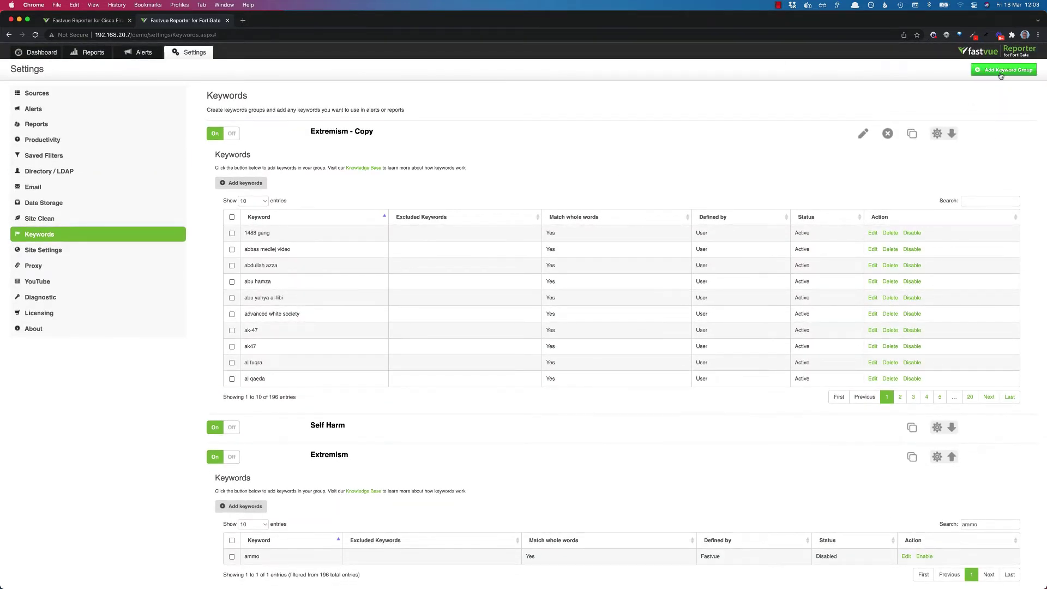
# Create a new keyword group named 'Teacher Names'
pyautogui.click(1001, 75)
pyautogui.click(777, 114)
pyautogui.write('Teacher')
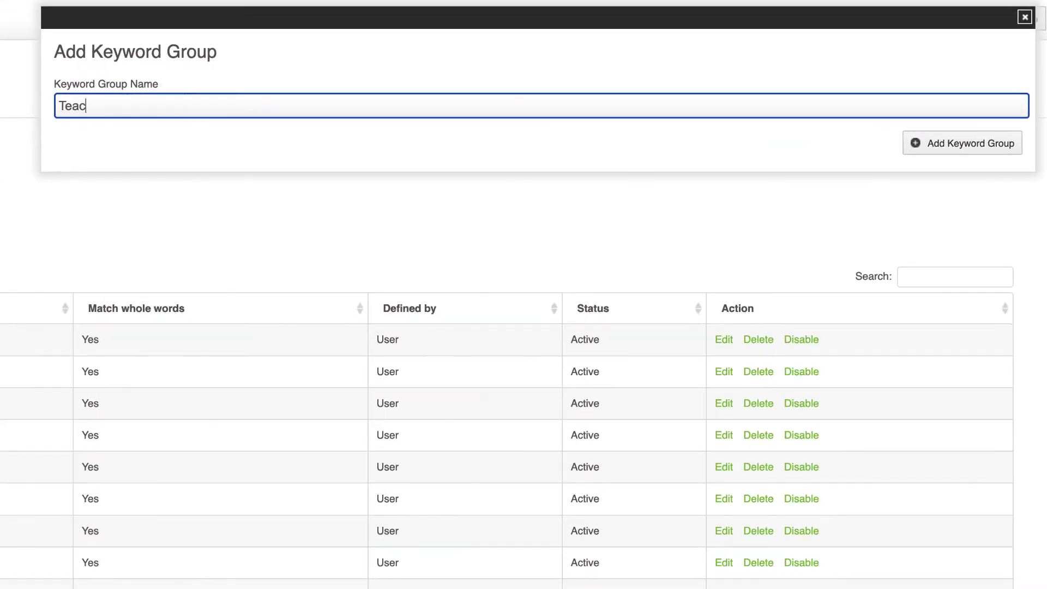
pyautogui.write('s Name')
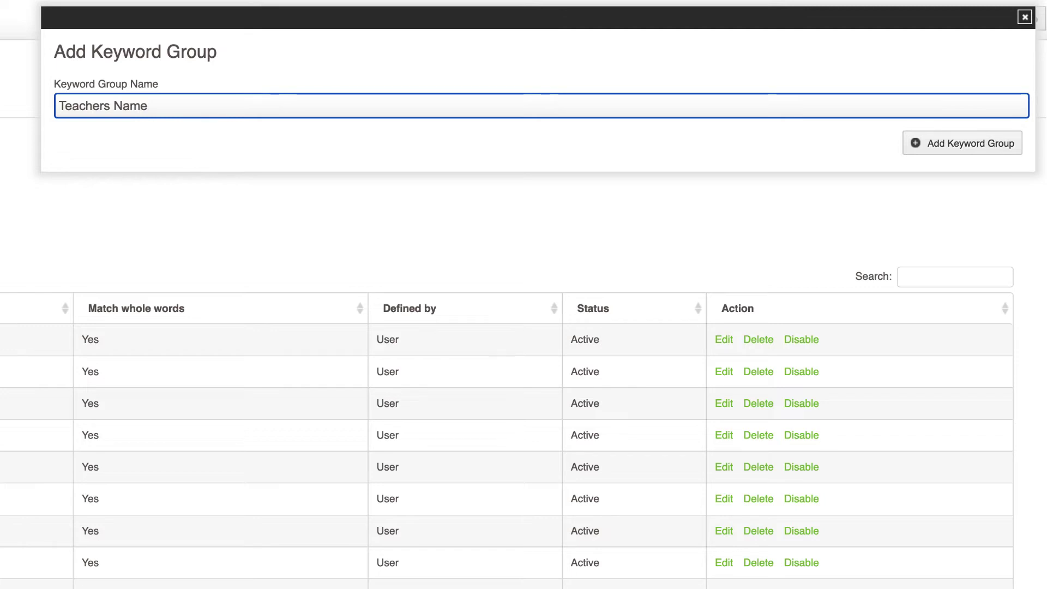
pyautogui.press('Left')
pyautogui.press('Left')
pyautogui.press('Left')
pyautogui.press('Left')
pyautogui.press('Left')
pyautogui.press('Left')
pyautogui.press('BackSpace')
pyautogui.click(972, 143)
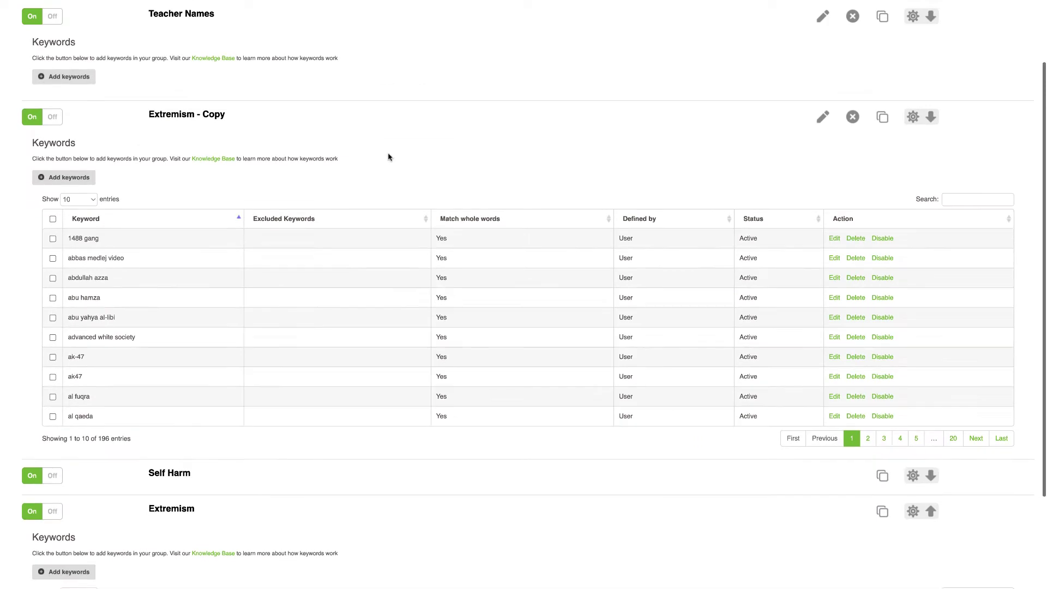
# Paste the 44 teacher names into Teacher Names as keywords and save them
pyautogui.scroll(1, 256, 105)
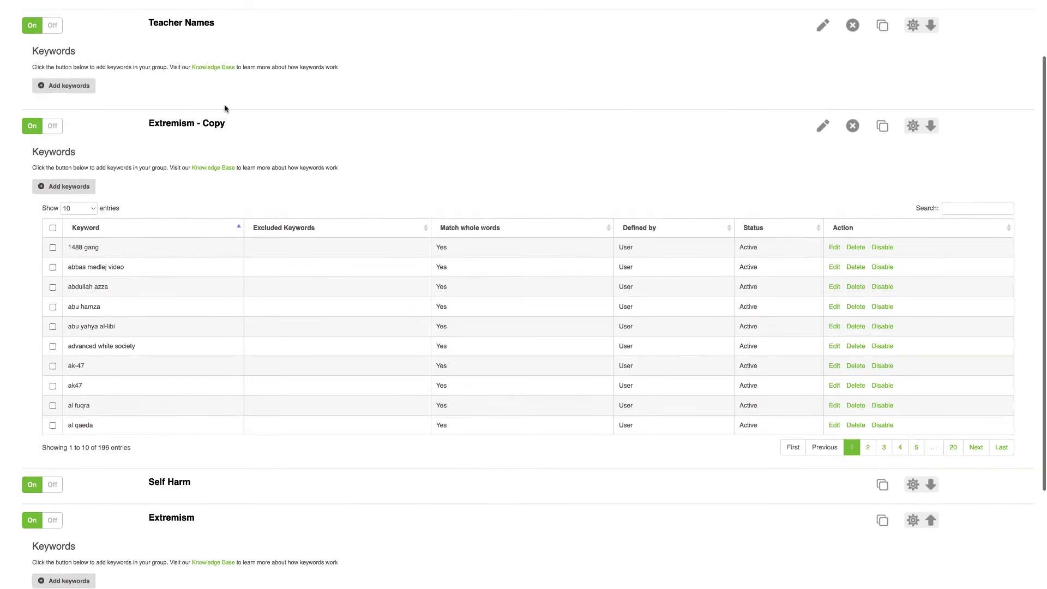
pyautogui.click(71, 87)
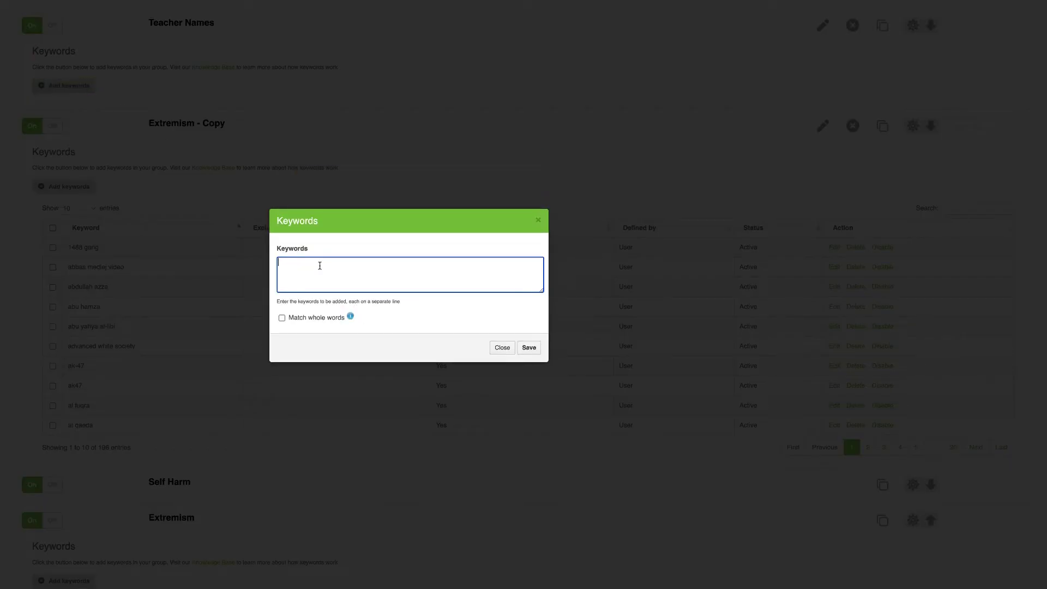
pyautogui.hotkey('ctrl', 'v')
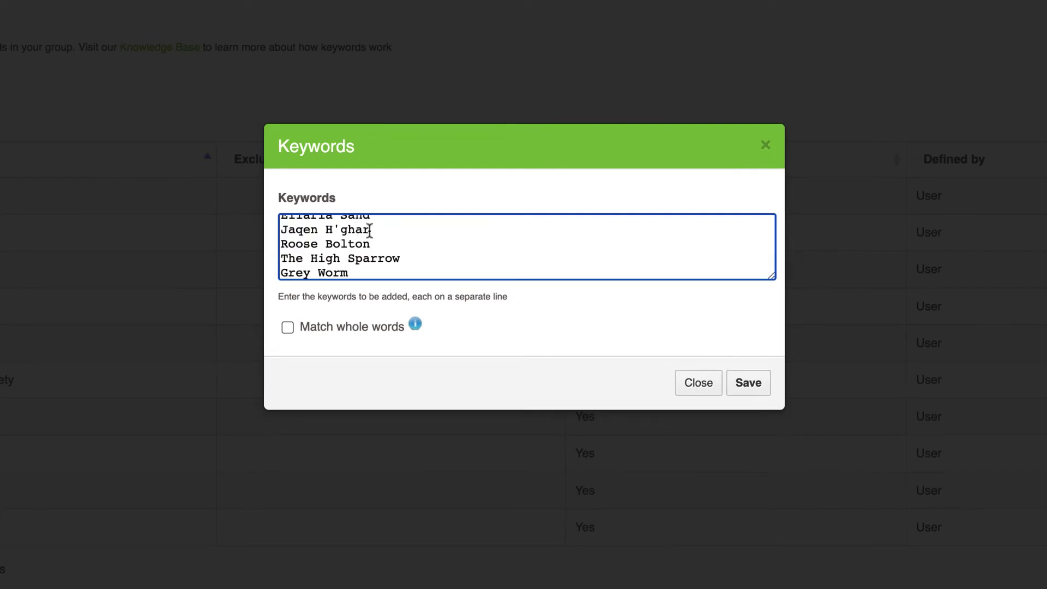
pyautogui.click(748, 384)
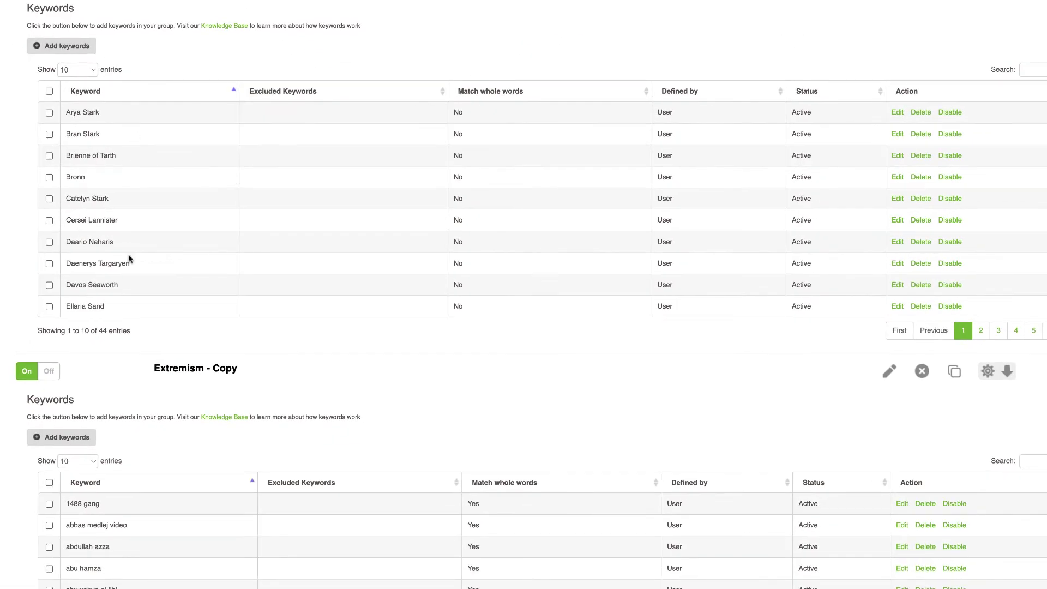
pyautogui.scroll(3, 397, 192)
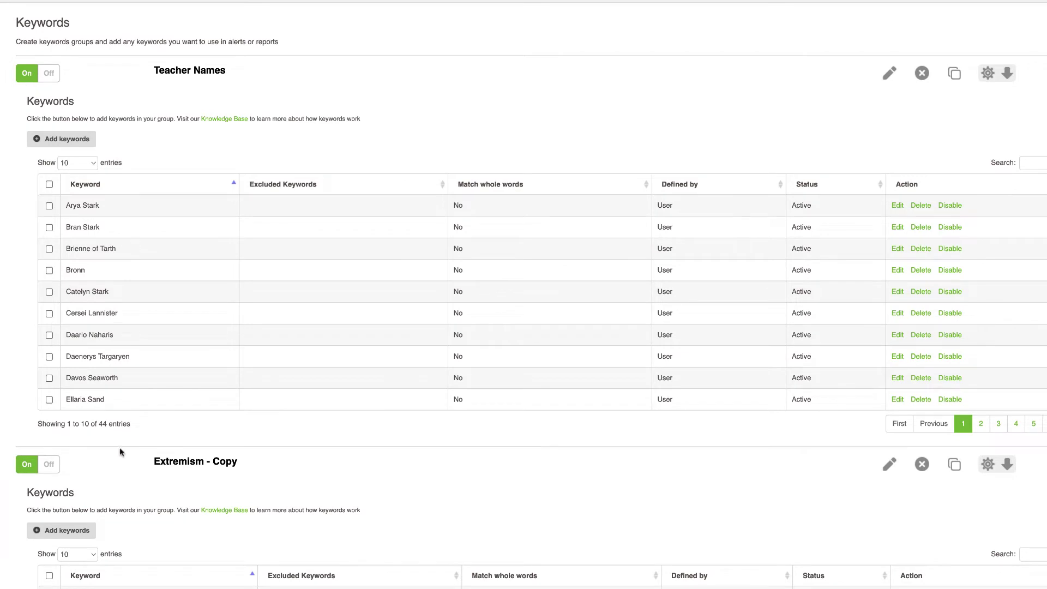
pyautogui.scroll(-2, 121, 452)
pyautogui.scroll(2, 402, 283)
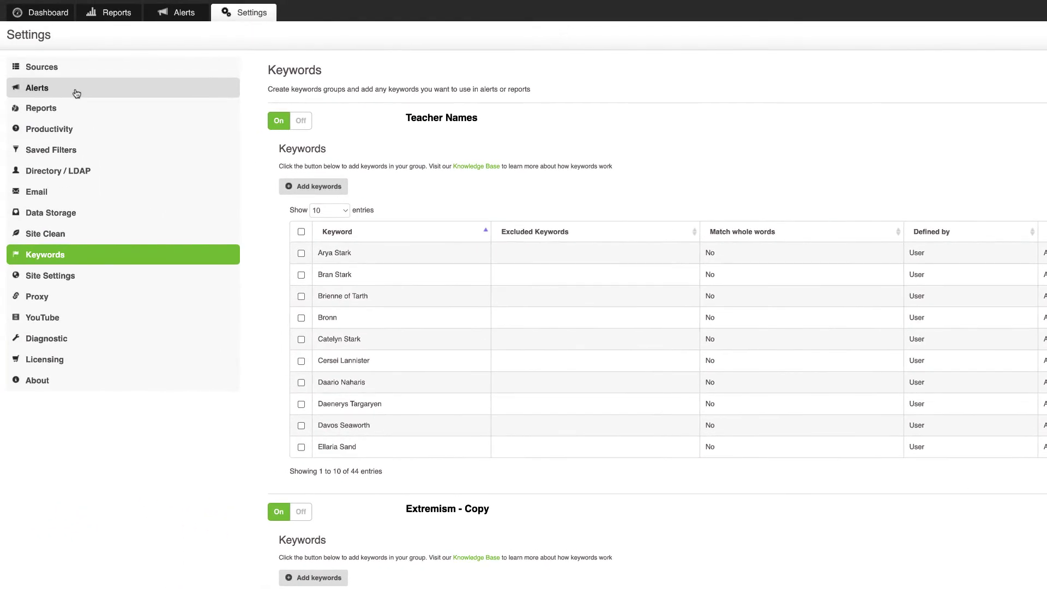
# In Alerts settings, restore the Extremist Searches alert to its factory default
pyautogui.click(76, 92)
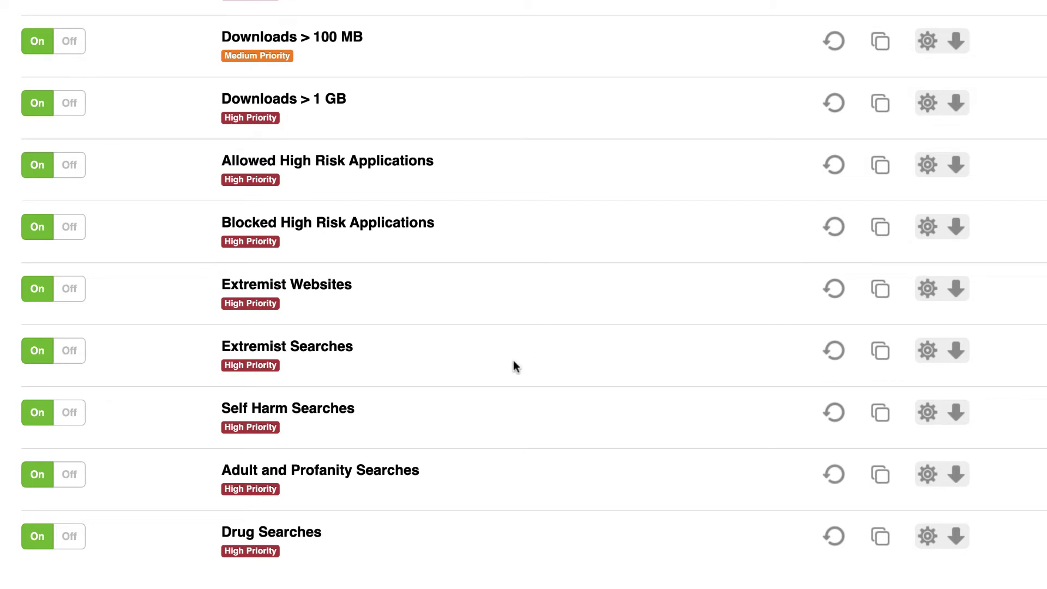
pyautogui.moveTo(395, 355); pyautogui.dragTo(219, 353)
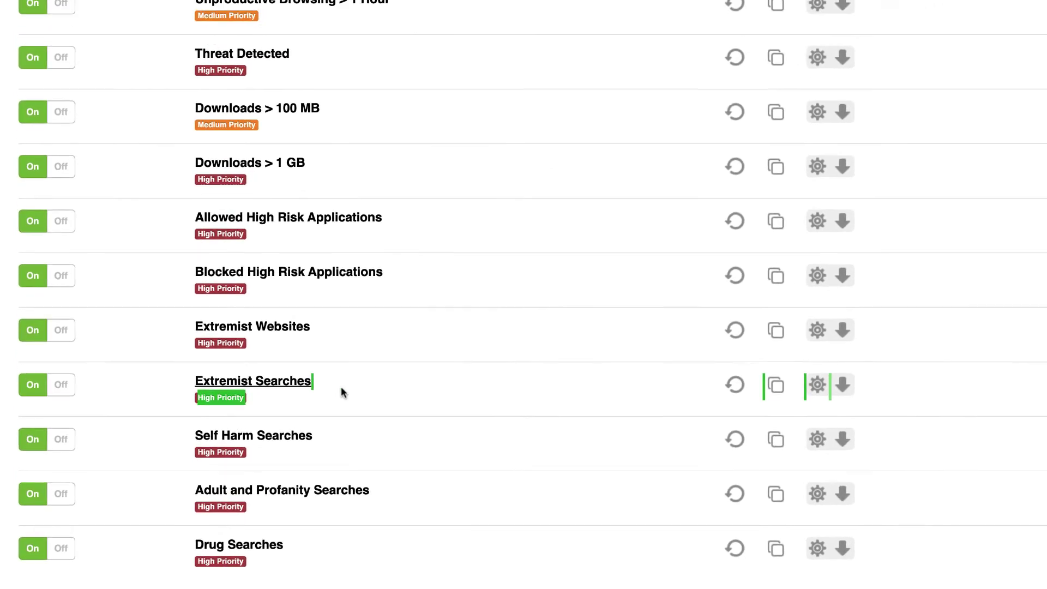
pyautogui.click(341, 386)
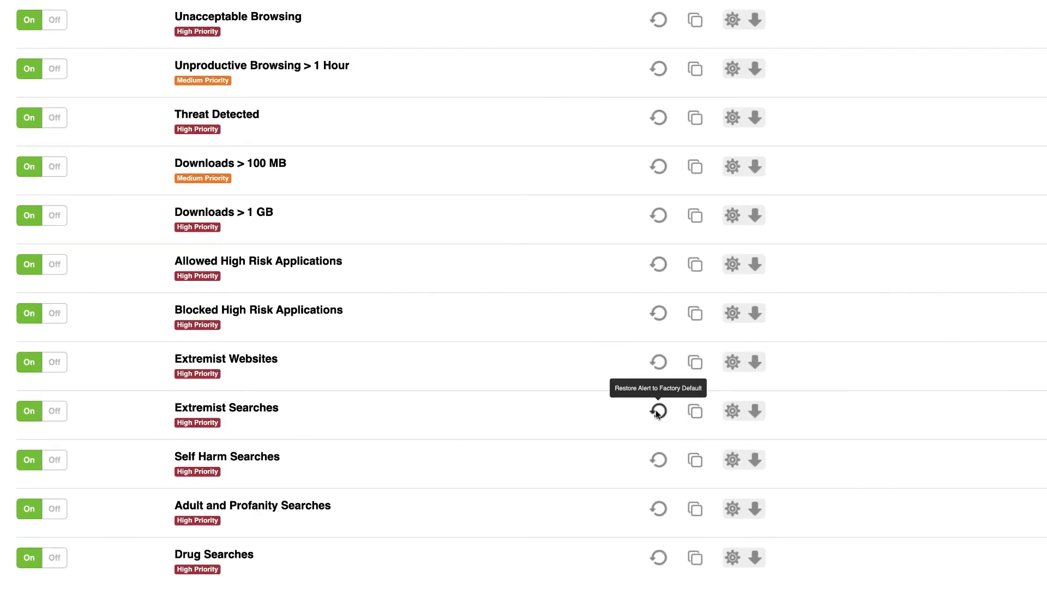
pyautogui.click(657, 412)
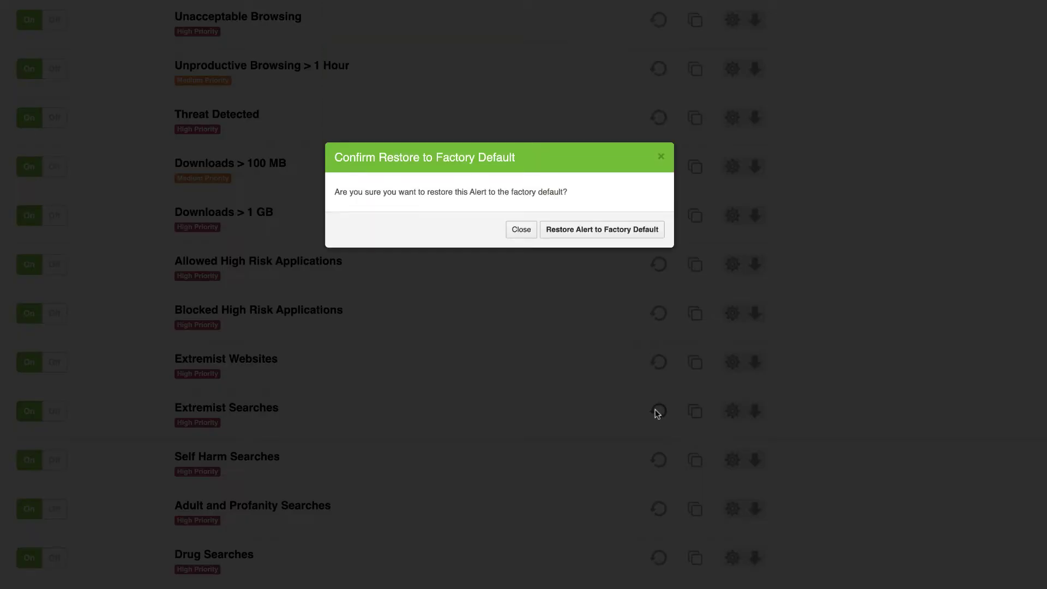
pyautogui.click(603, 230)
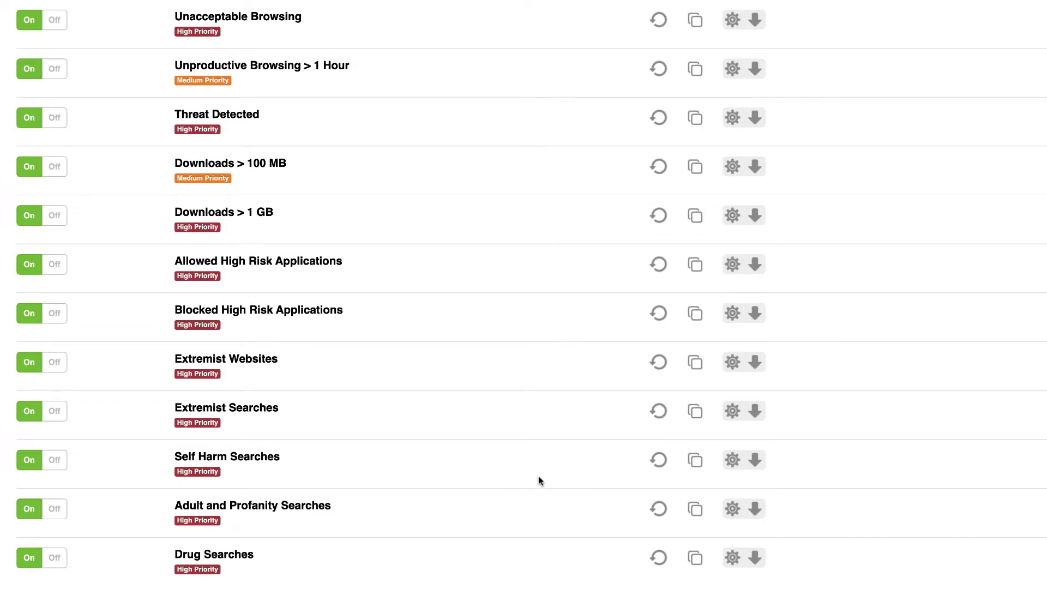
# Duplicate the Self Harm Searches alert, closing the copy's settings unsaved
pyautogui.click(695, 460)
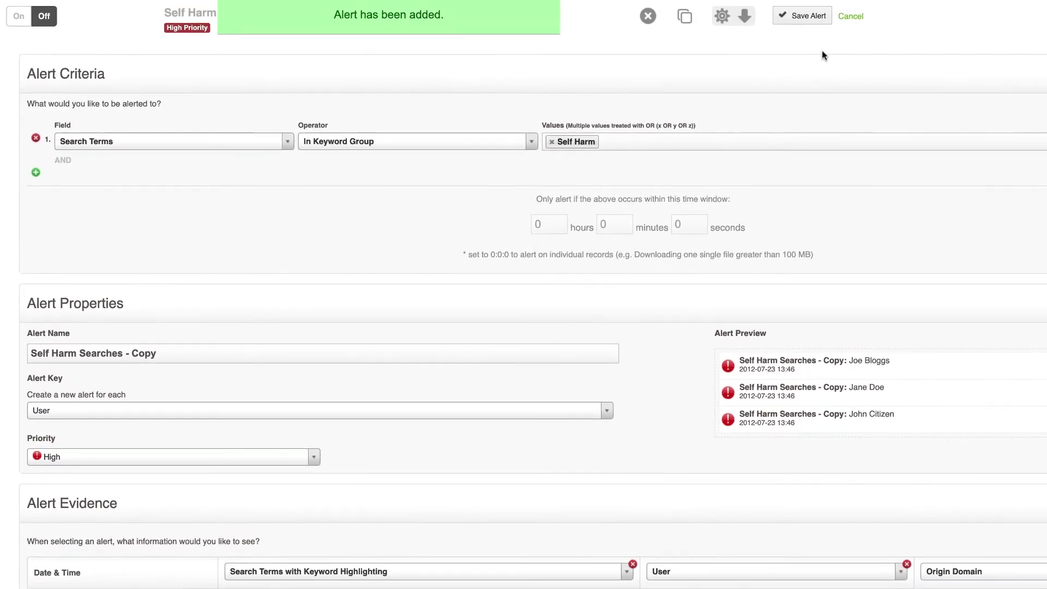
pyautogui.click(852, 18)
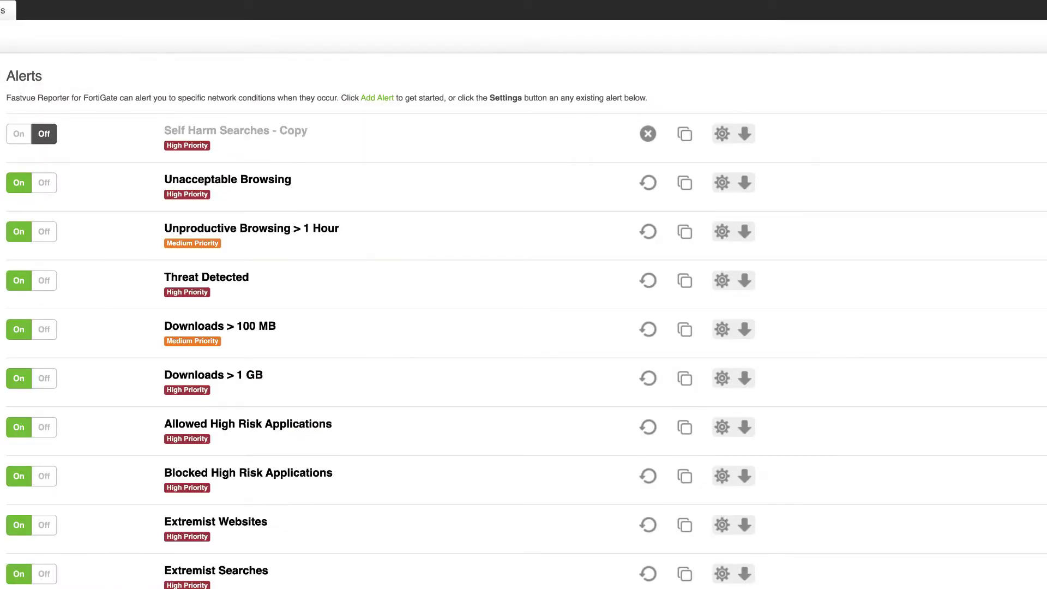
pyautogui.scroll(-5, 645, 518)
# Reset Self Harm, Adult and Profanity, and Drug Searches alerts to factory defaults
pyautogui.click(645, 464)
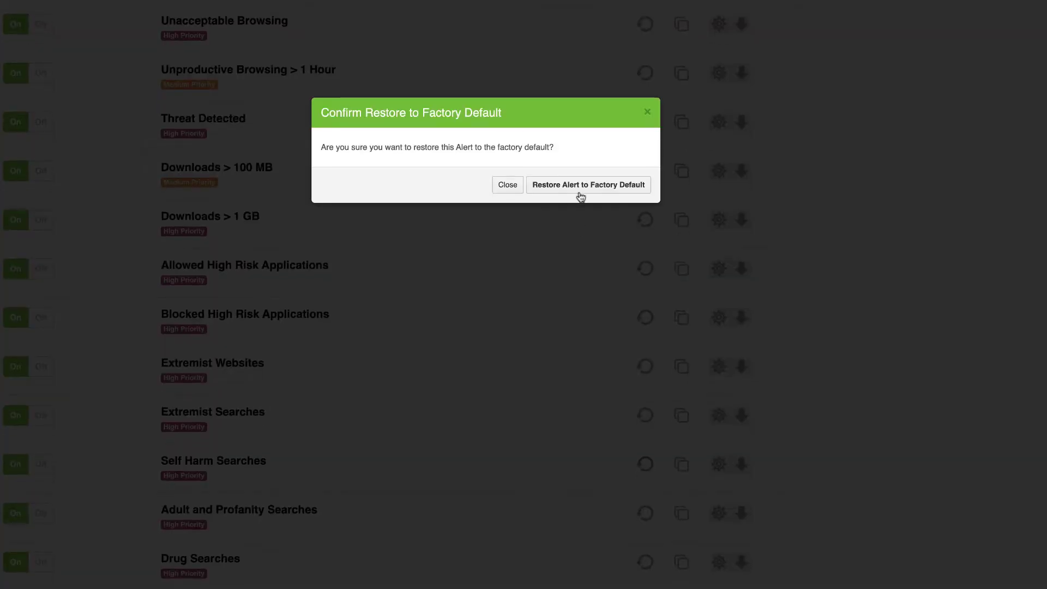
pyautogui.click(580, 183)
pyautogui.click(644, 511)
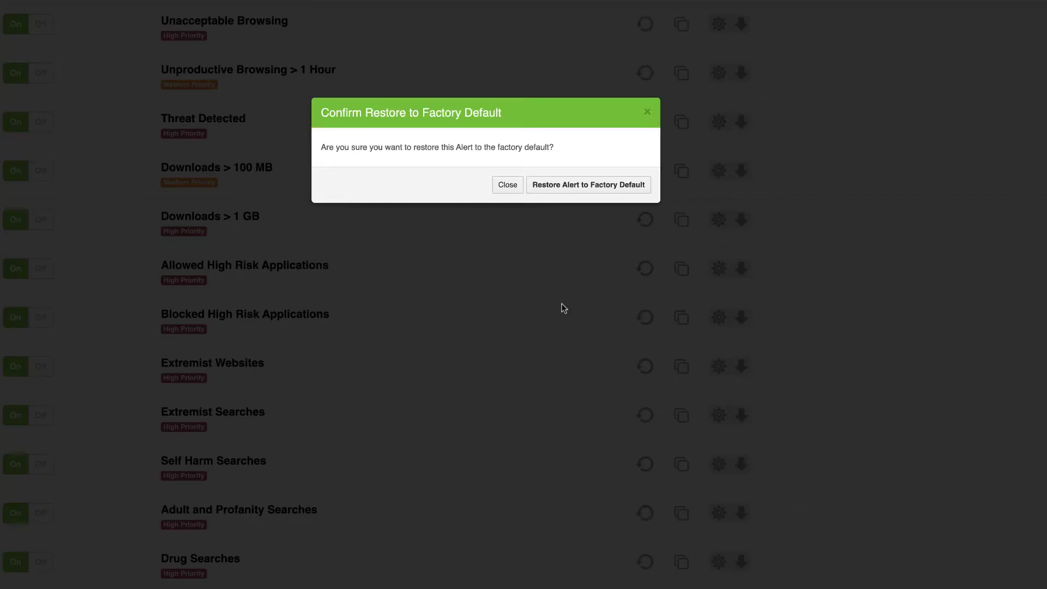
pyautogui.click(567, 185)
pyautogui.click(644, 561)
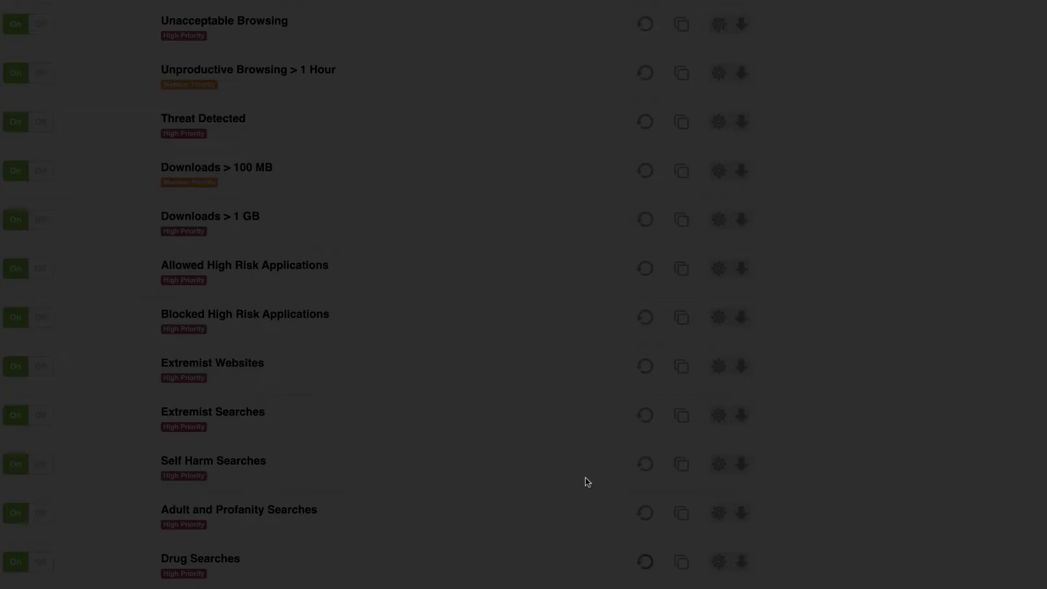
pyautogui.click(560, 188)
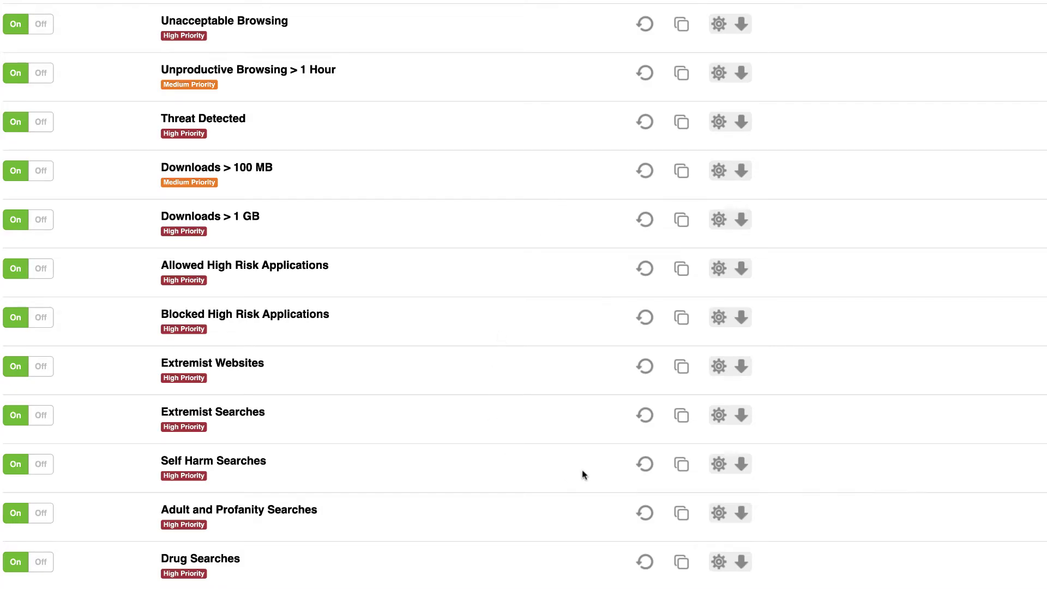
# Review the Self Harm Searches alert criteria and close it unchanged
pyautogui.click(740, 464)
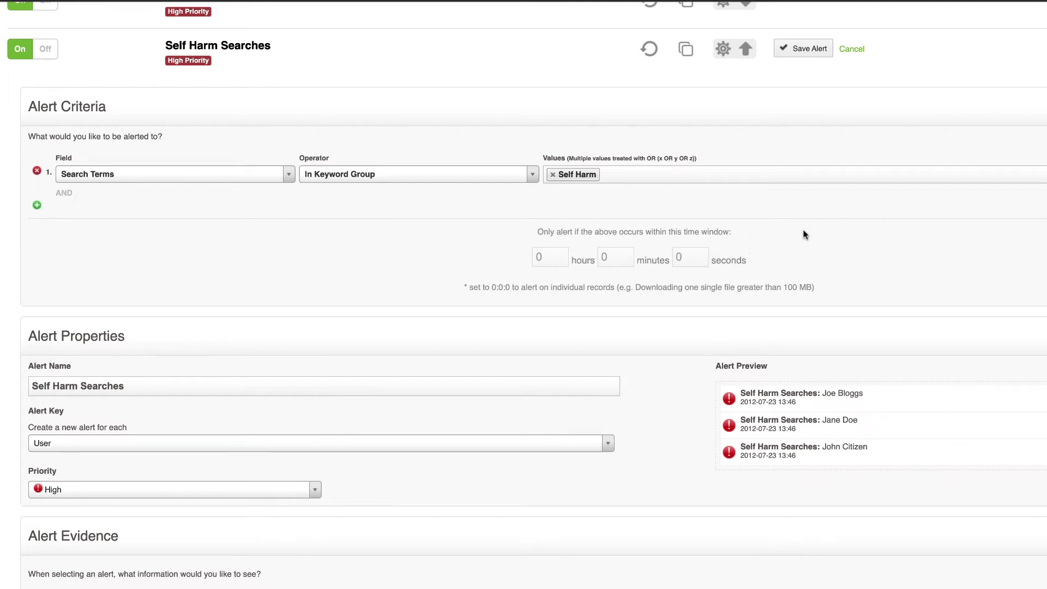
pyautogui.click(851, 49)
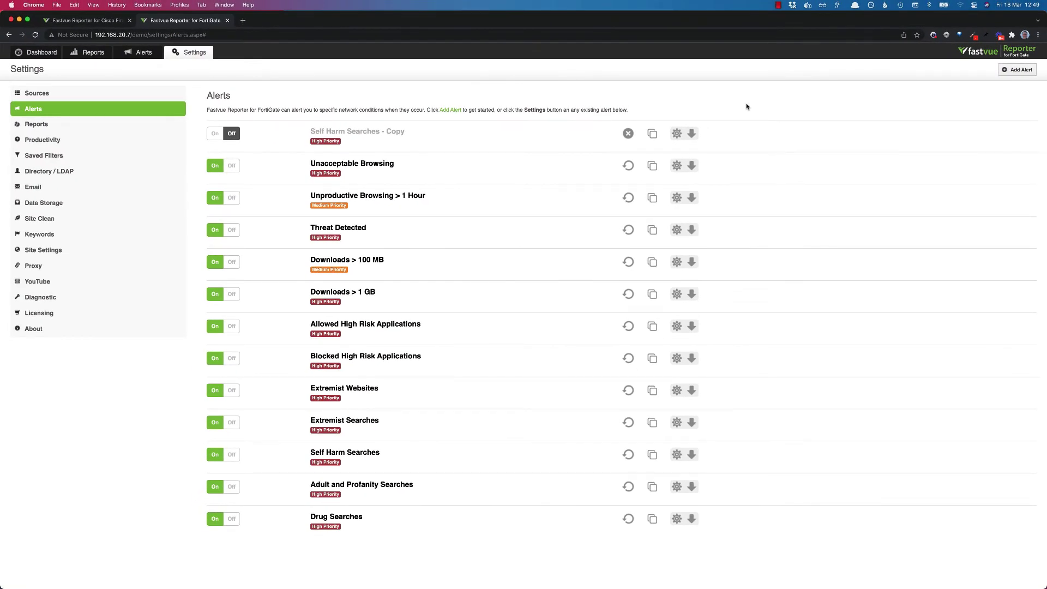
# Create a new alert named 'Suspicious YouTube Videos'
pyautogui.click(1017, 69)
pyautogui.write('Suspicious YouTube Videos')
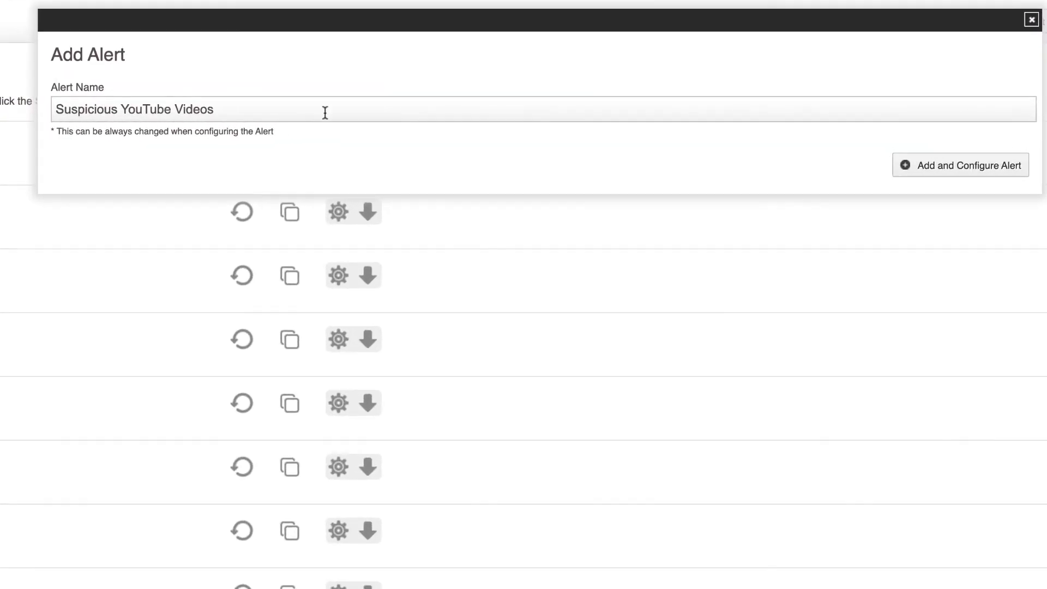
pyautogui.click(325, 112)
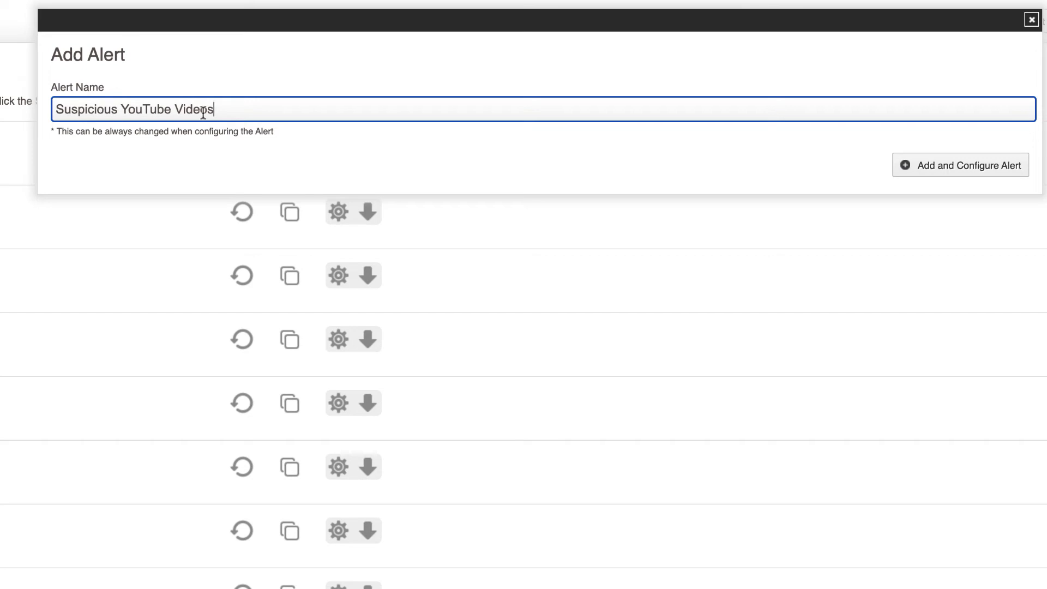
pyautogui.moveTo(205, 109); pyautogui.dragTo(33, 114)
pyautogui.click(962, 164)
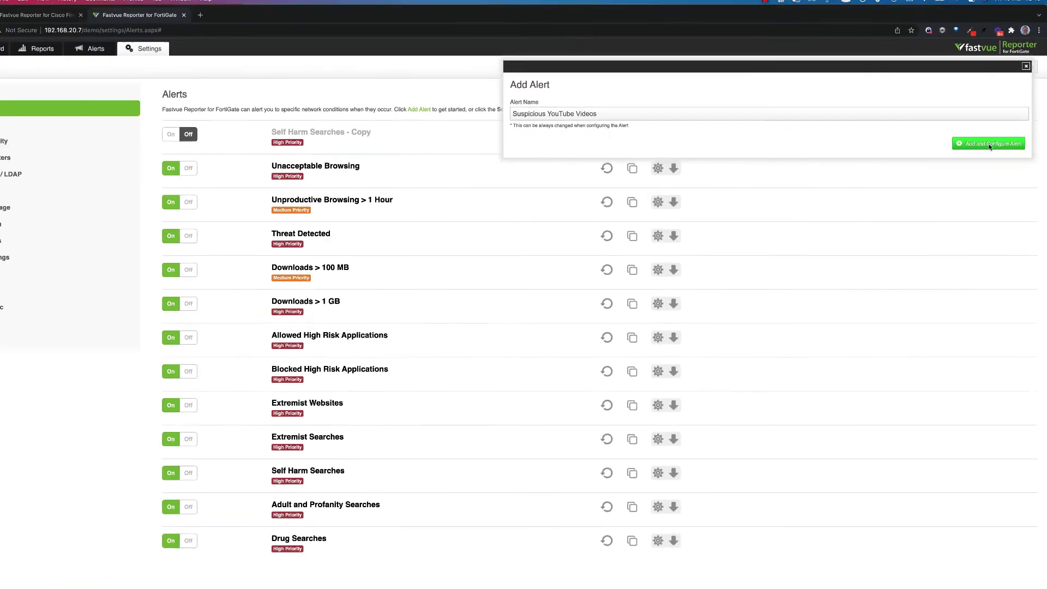
pyautogui.click(987, 143)
# Set the alert criterion to Media Title In Keyword Group
pyautogui.click(340, 140)
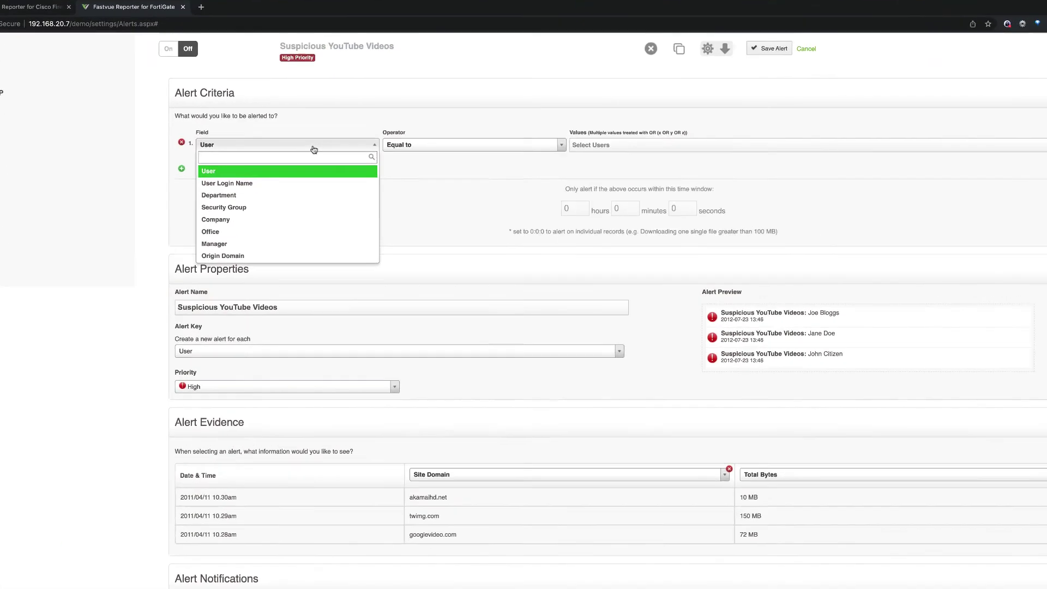
pyautogui.write('med')
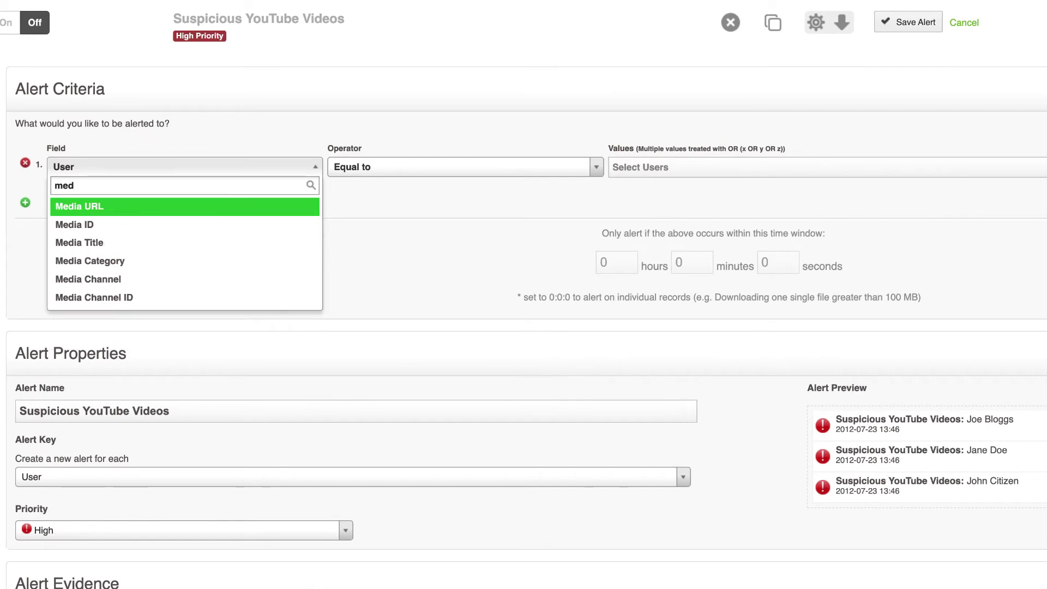
pyautogui.press('Down')
pyautogui.press('Down')
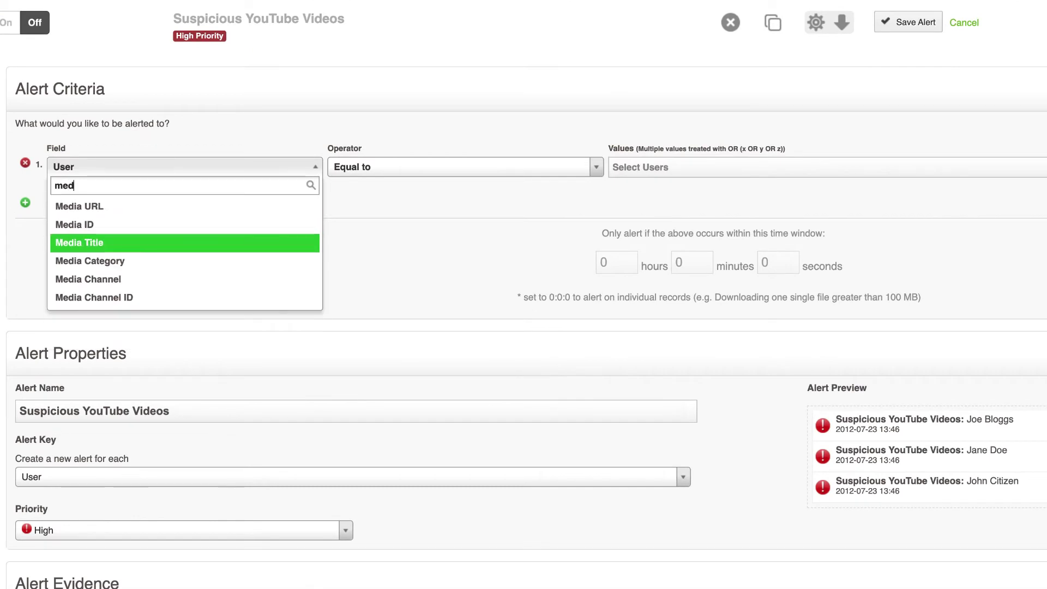
pyautogui.press('Return')
pyautogui.click(362, 172)
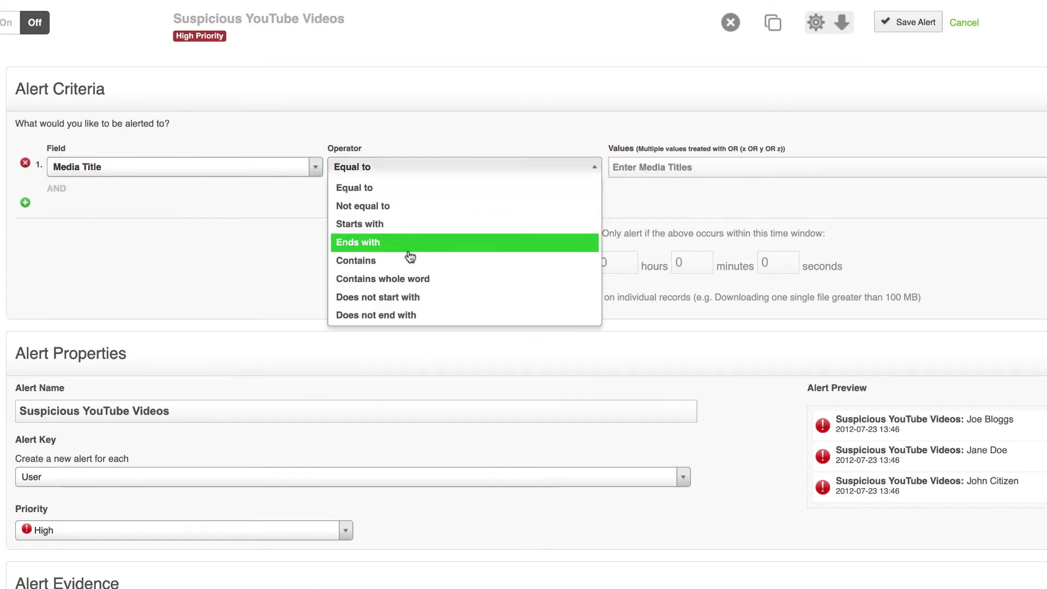
pyautogui.scroll(-3, 411, 299)
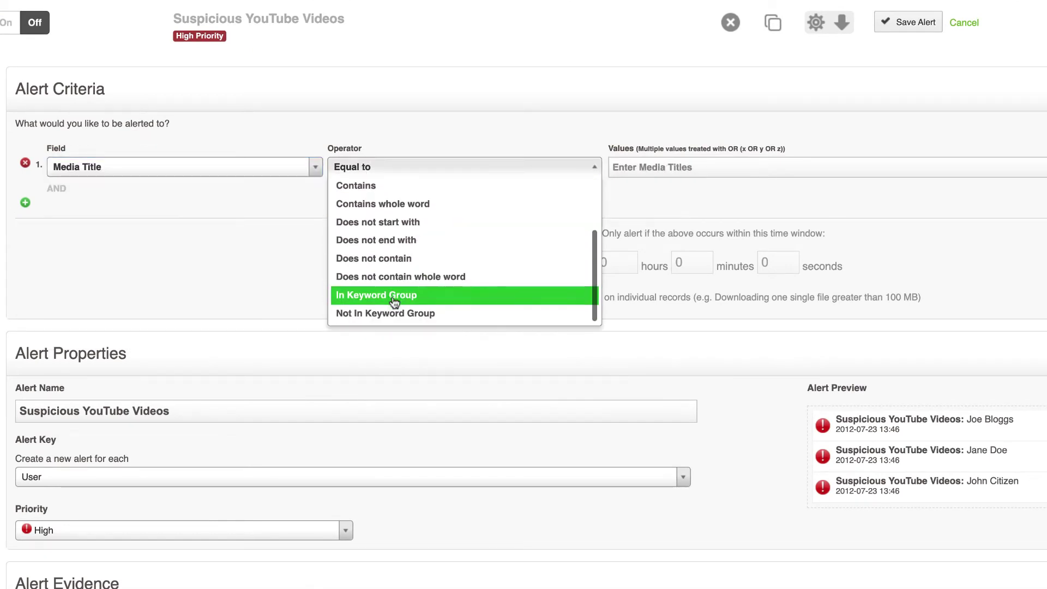
pyautogui.click(398, 302)
# Add the Self Harm, Extremism, Drugs and Adult and Profanity groups as criterion values
pyautogui.click(673, 168)
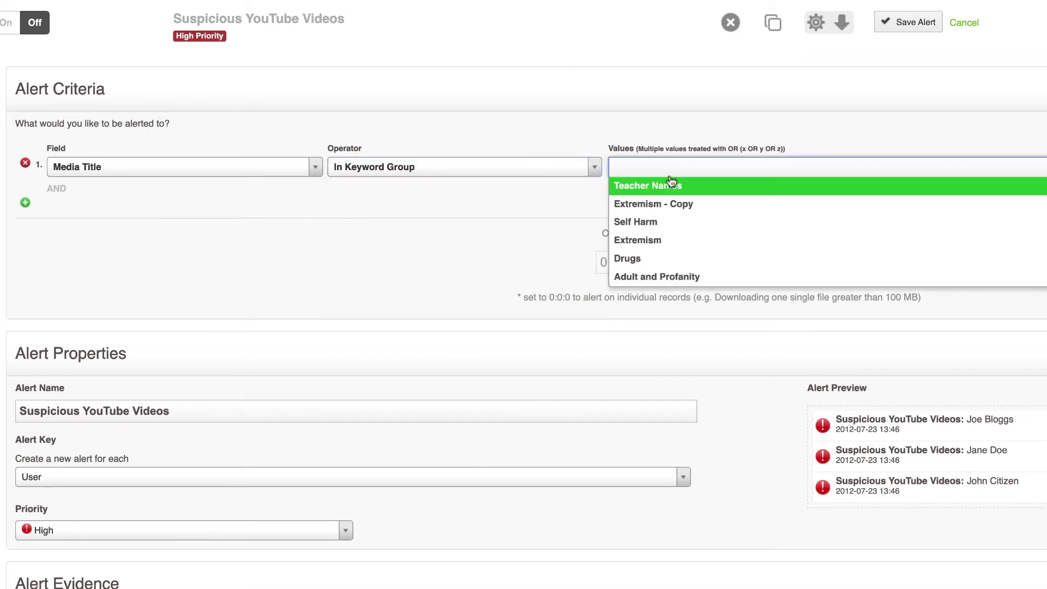
pyautogui.click(648, 222)
pyautogui.click(714, 169)
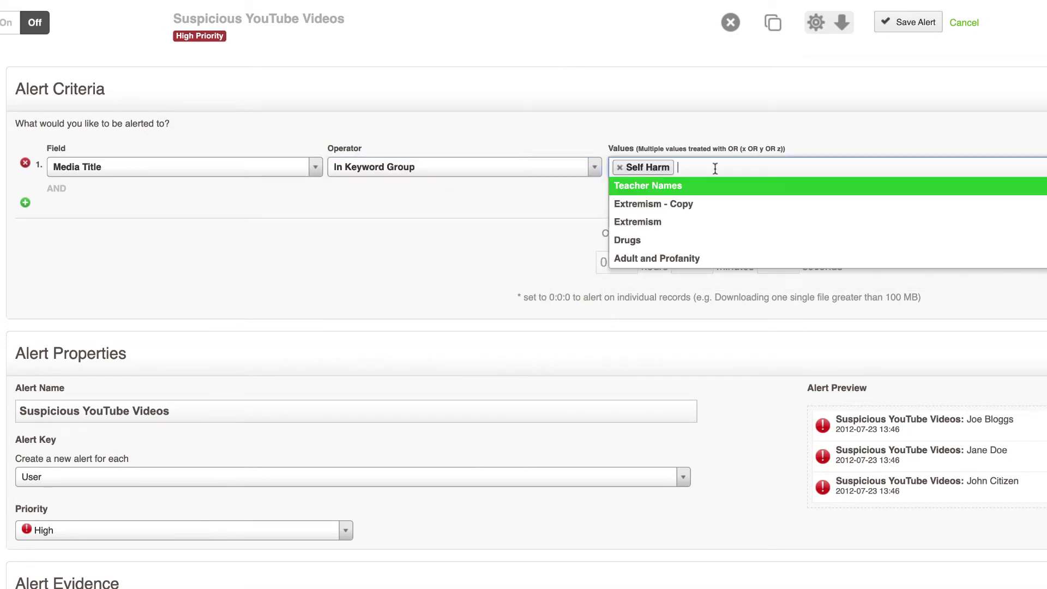
pyautogui.click(699, 222)
pyautogui.click(776, 170)
pyautogui.click(738, 224)
pyautogui.click(819, 168)
pyautogui.click(802, 213)
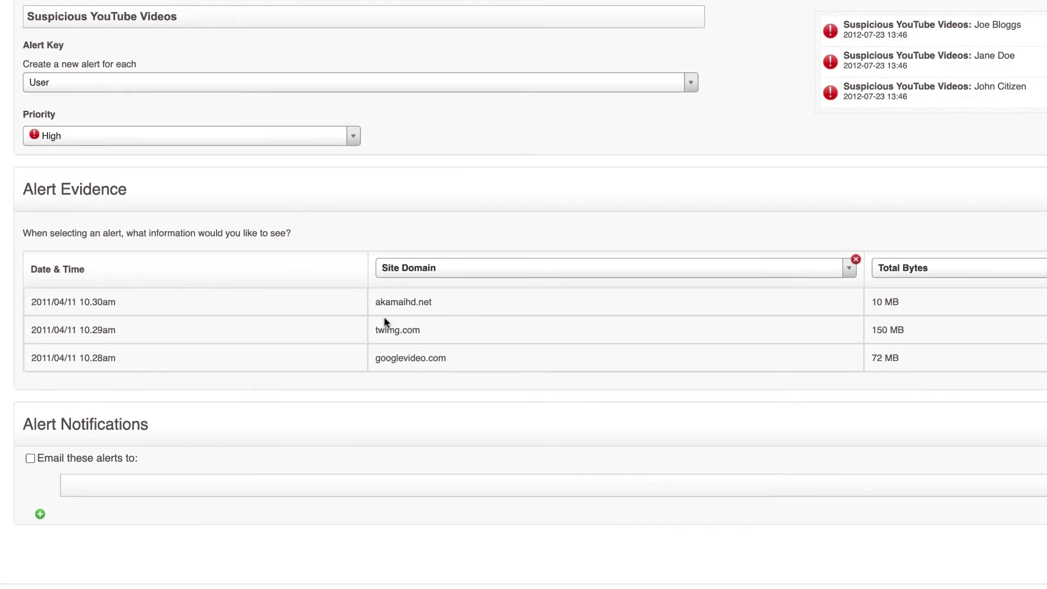
# Replace Site Domain with Media Title with Keyword Highlighting, and Total Bytes with Media Category
pyautogui.click(497, 273)
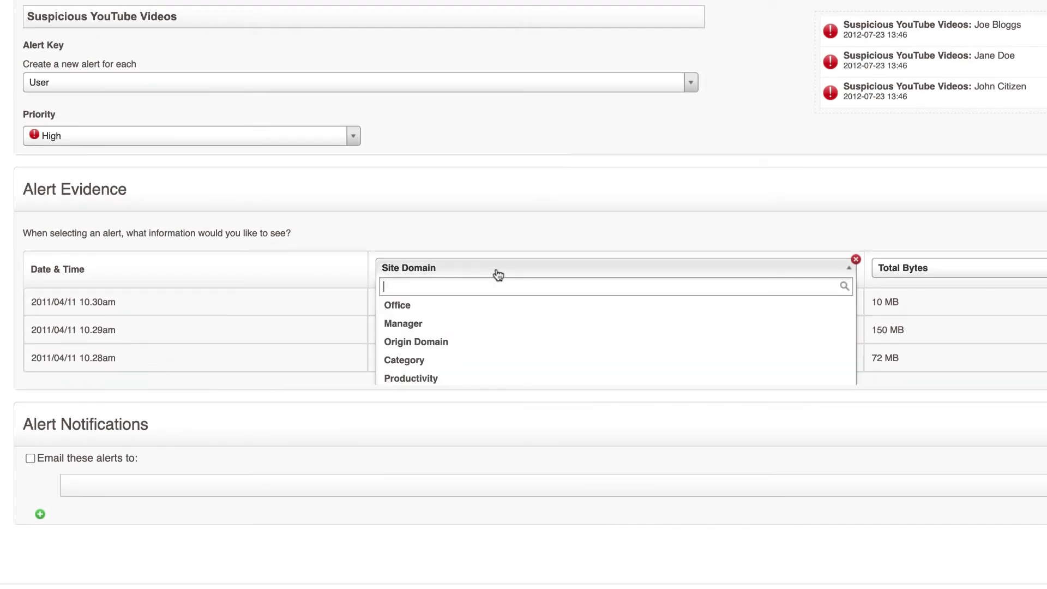
pyautogui.write('medi')
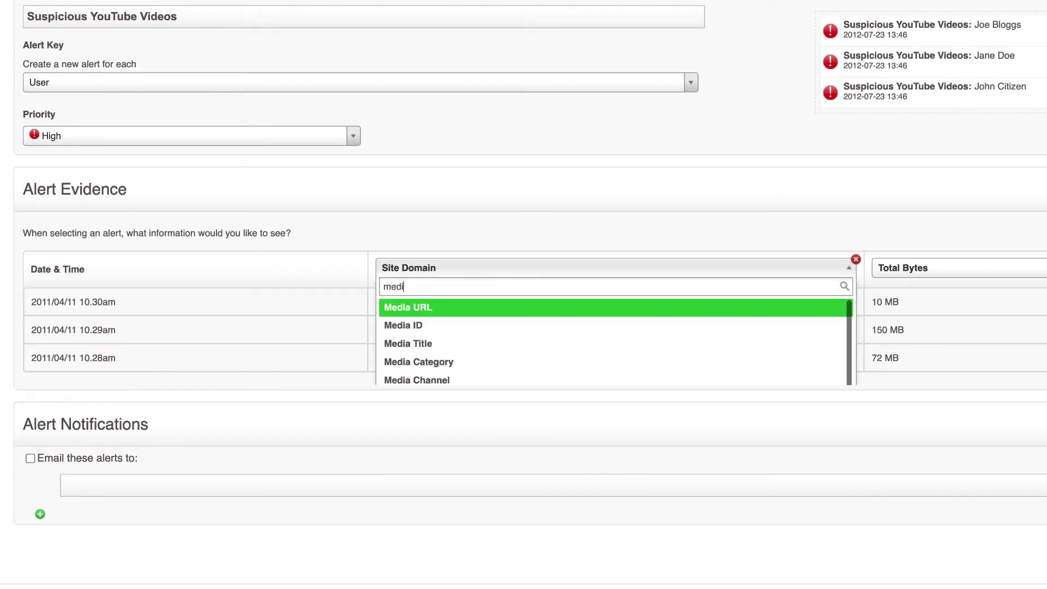
pyautogui.write('a title')
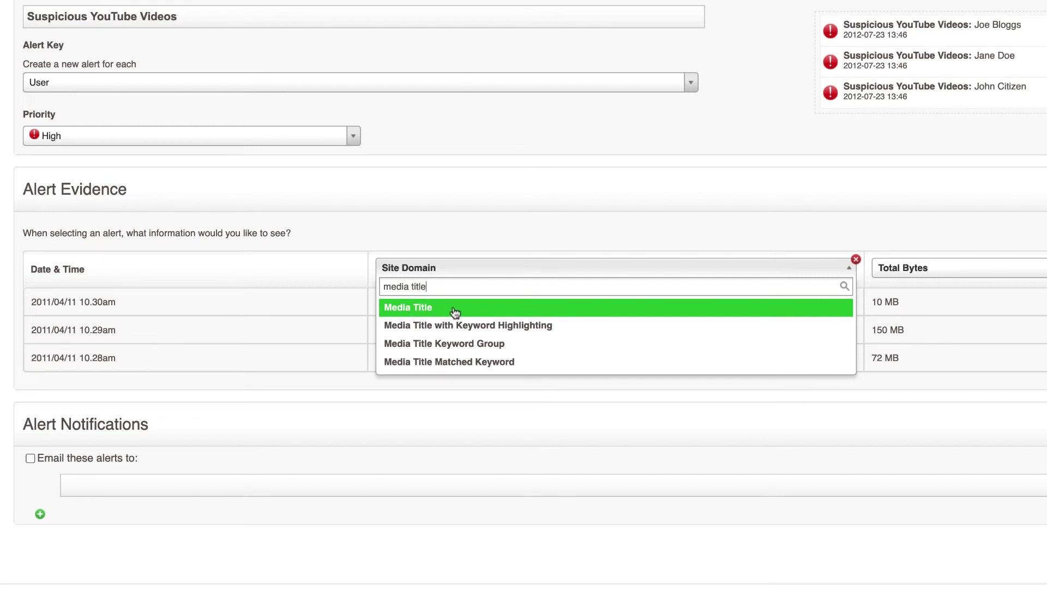
pyautogui.click(519, 327)
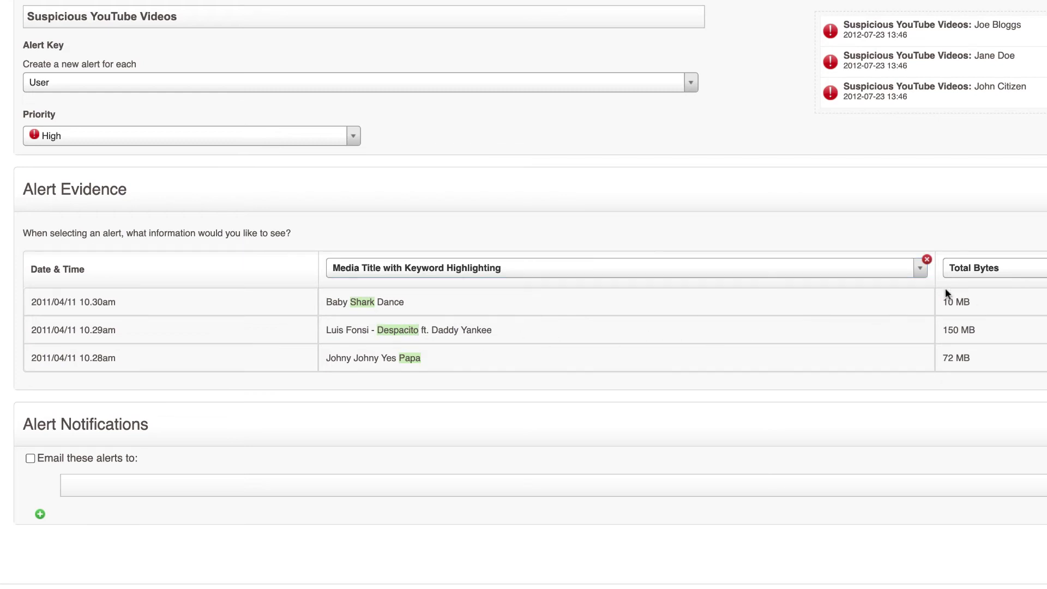
pyautogui.click(975, 275)
pyautogui.write('media')
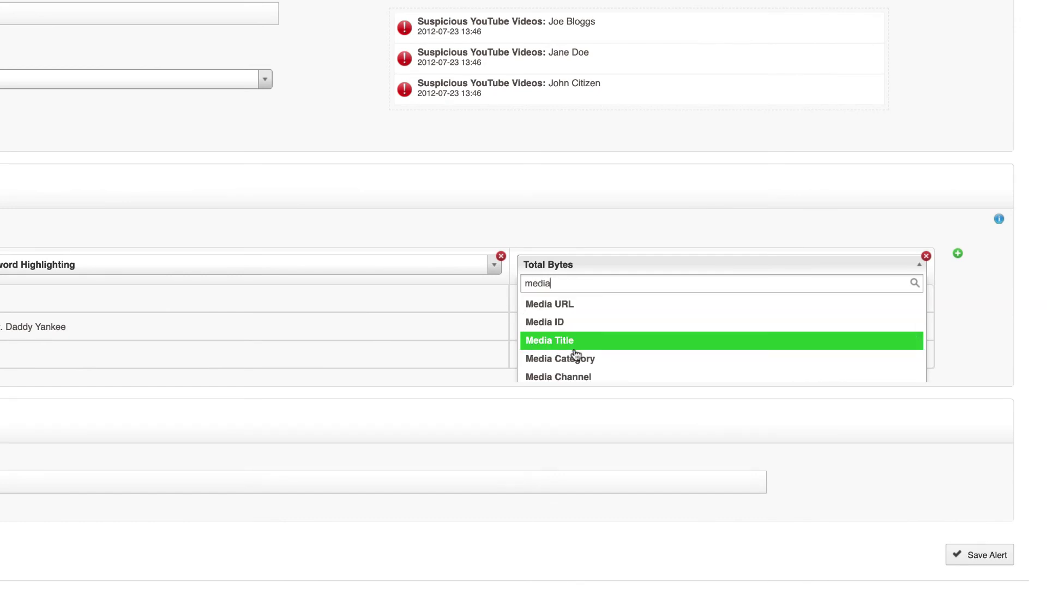
pyautogui.click(583, 359)
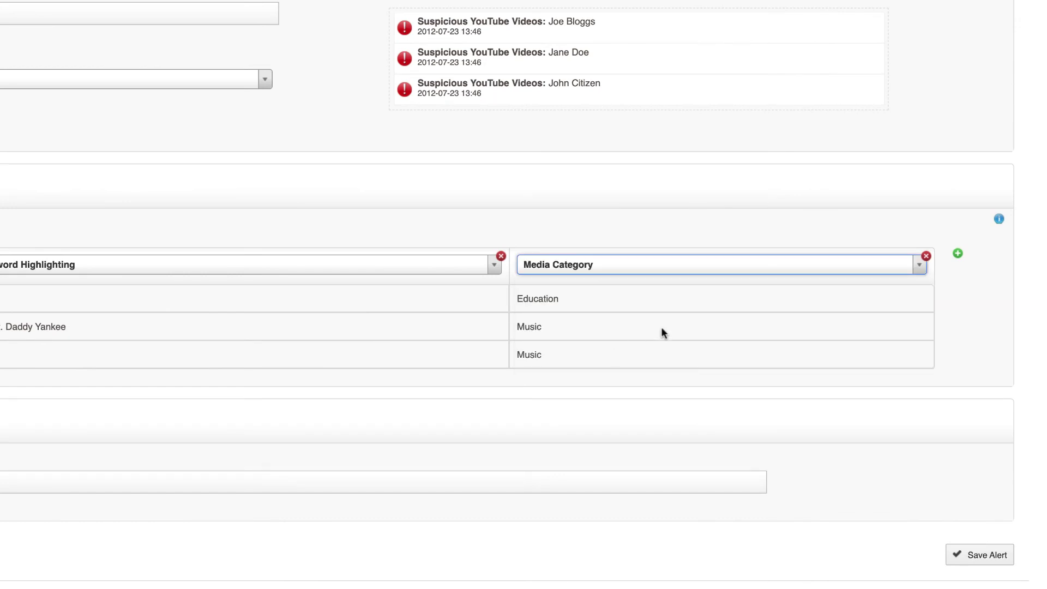
# Add Media Channel and Media URL evidence columns
pyautogui.click(958, 254)
pyautogui.click(828, 271)
pyautogui.write('media')
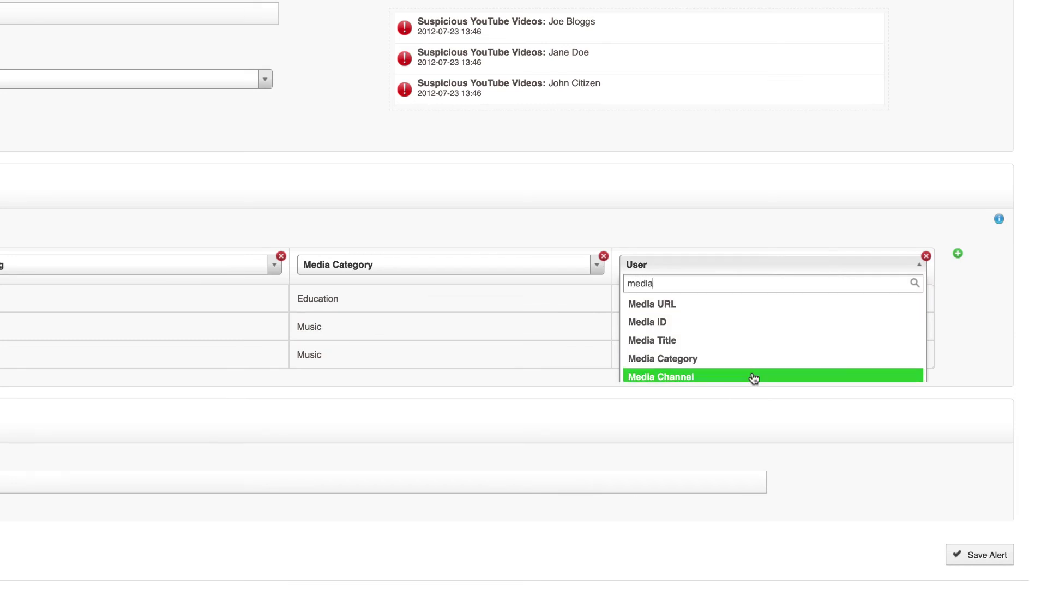
pyautogui.click(753, 377)
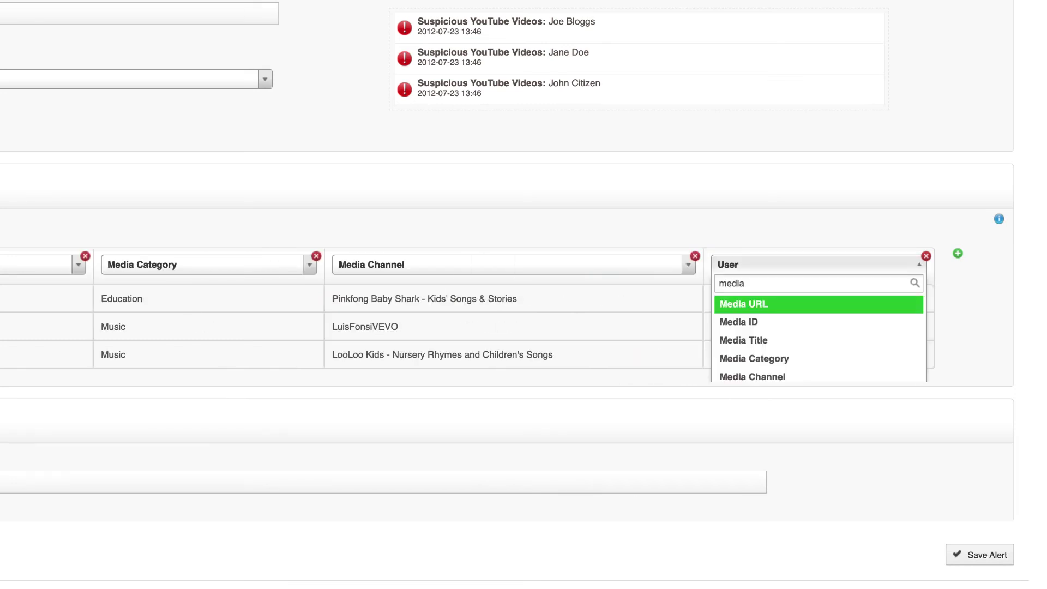
pyautogui.click(758, 304)
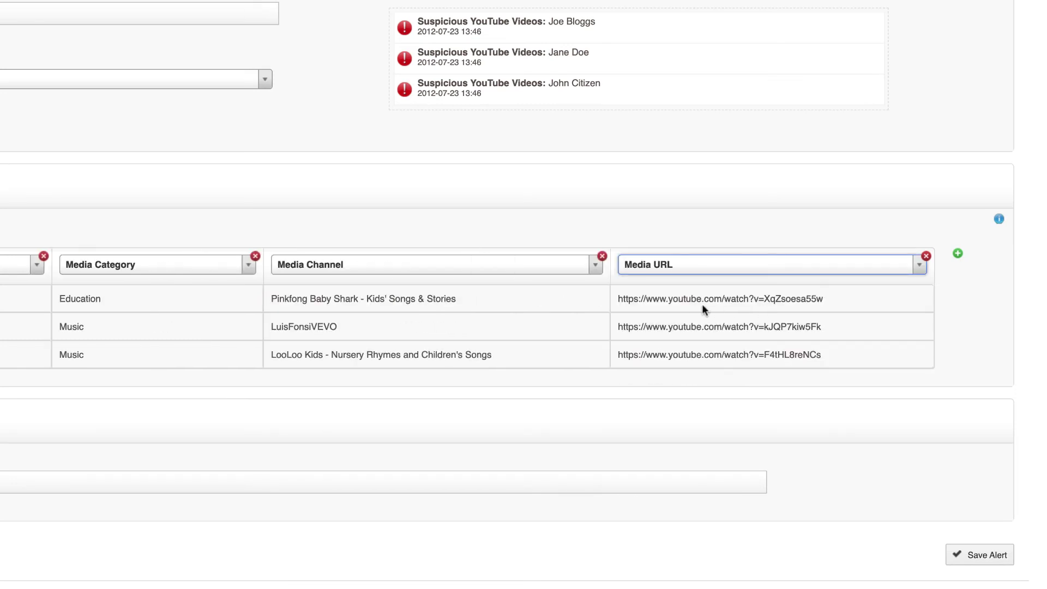
pyautogui.moveTo(646, 301); pyautogui.dragTo(795, 301)
pyautogui.click(734, 303)
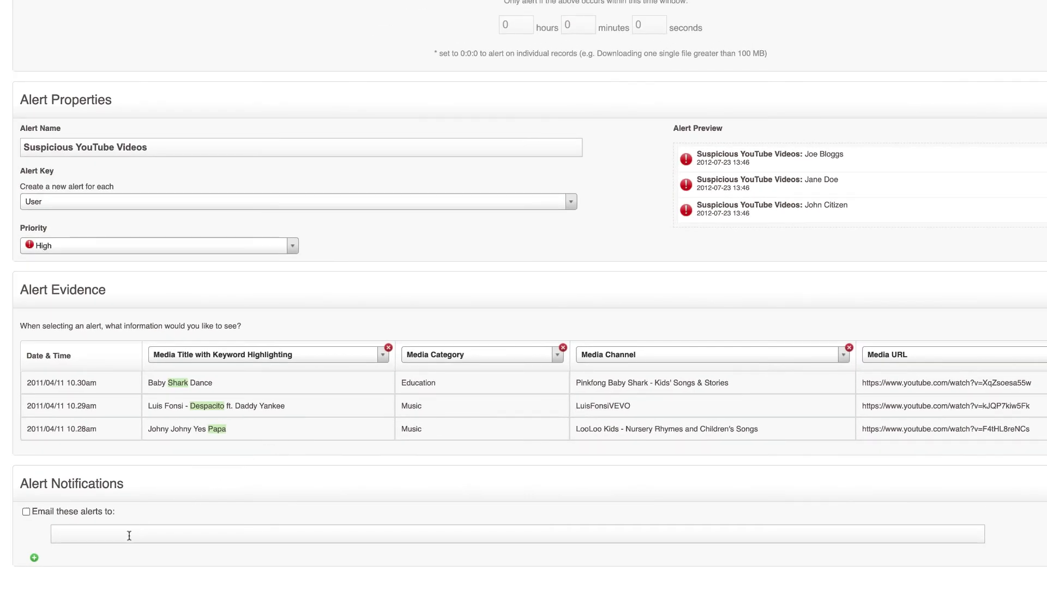
# Add a second criterion set to Security Group, then remove it without choosing a value
pyautogui.click(128, 537)
pyautogui.click(120, 495)
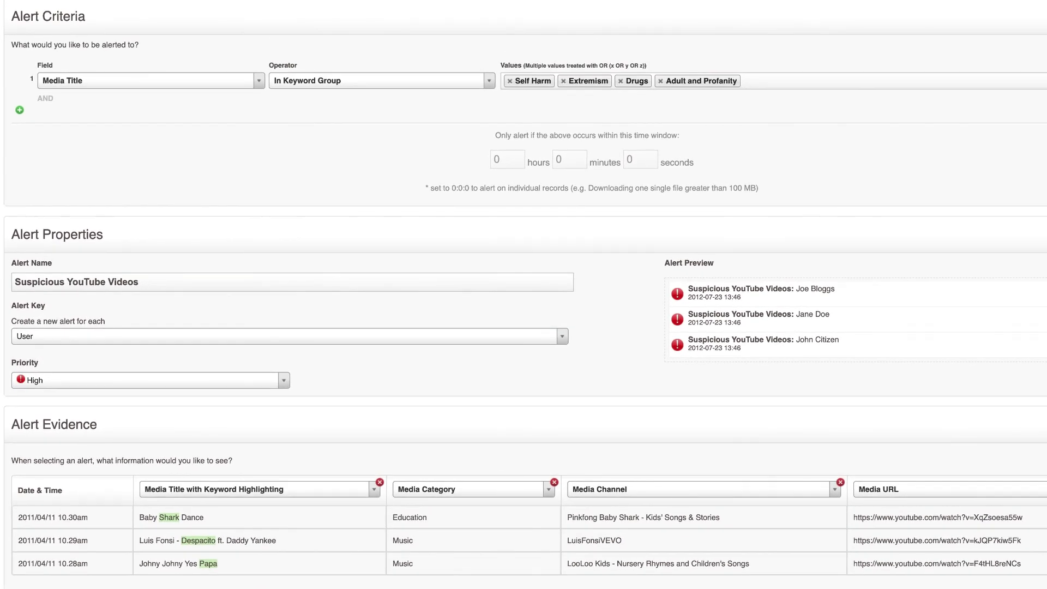
pyautogui.click(20, 110)
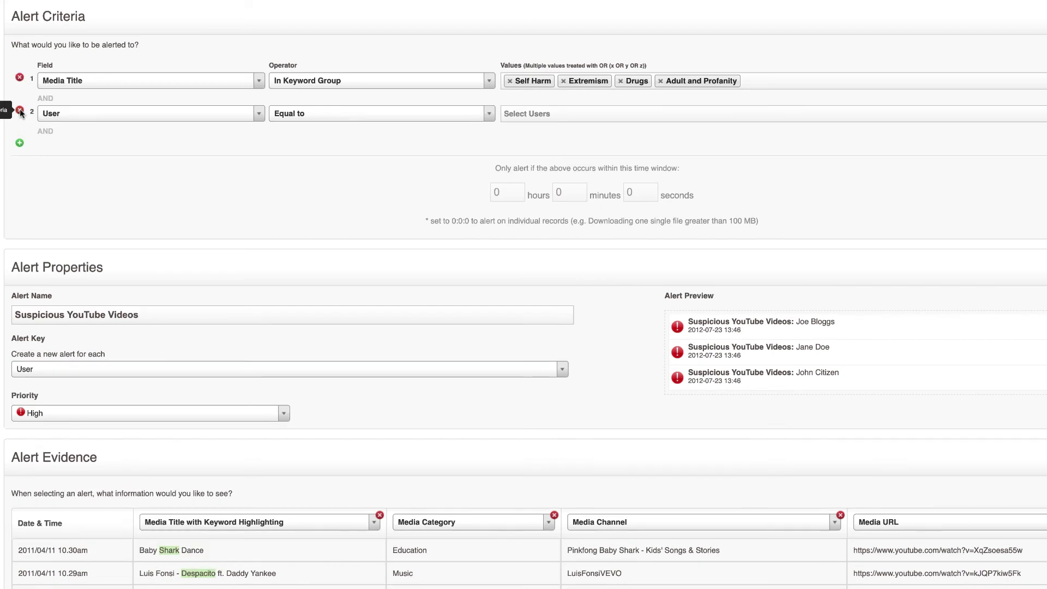
pyautogui.click(67, 116)
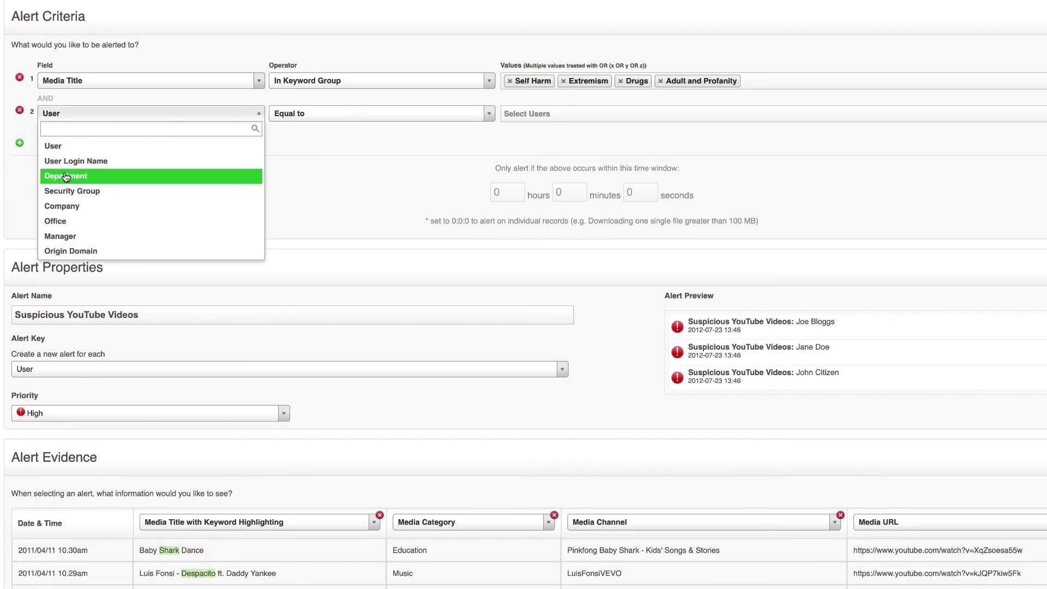
pyautogui.click(68, 190)
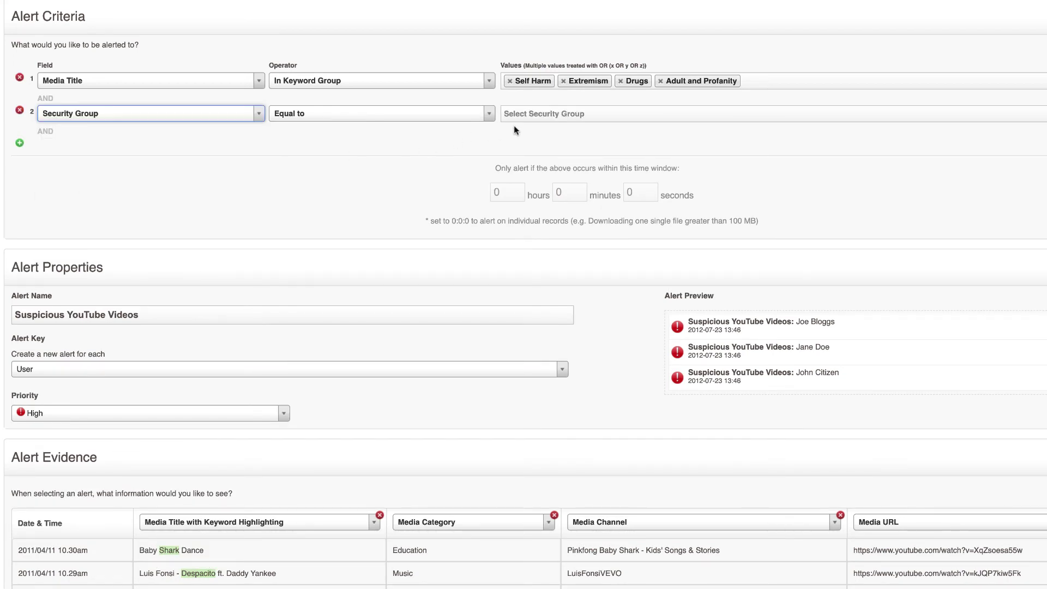
pyautogui.click(534, 118)
pyautogui.click(211, 136)
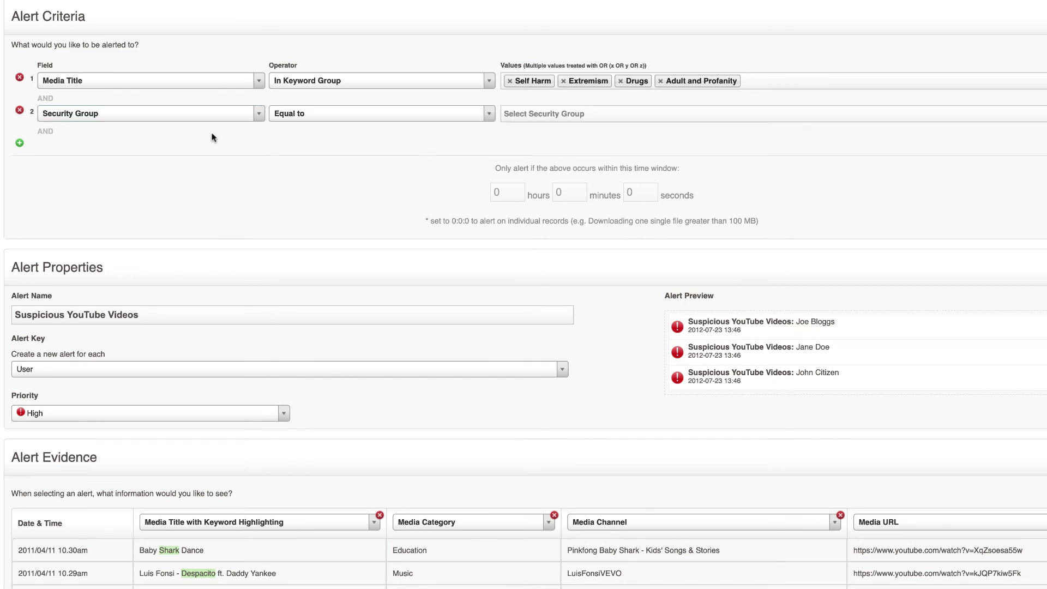
pyautogui.click(21, 110)
pyautogui.scroll(-5, 23, 113)
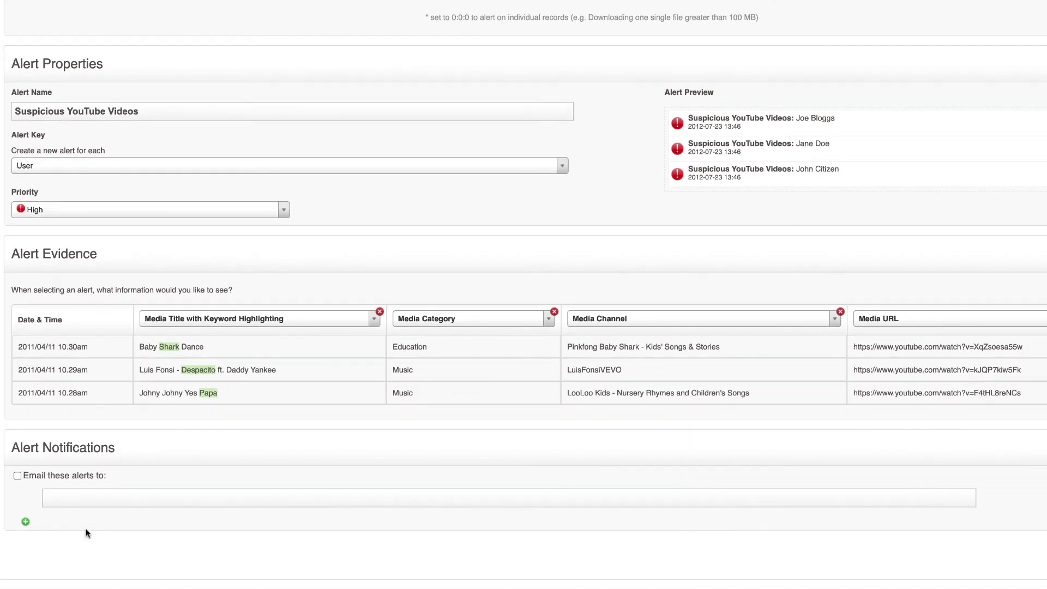
pyautogui.scroll(10, 174, 468)
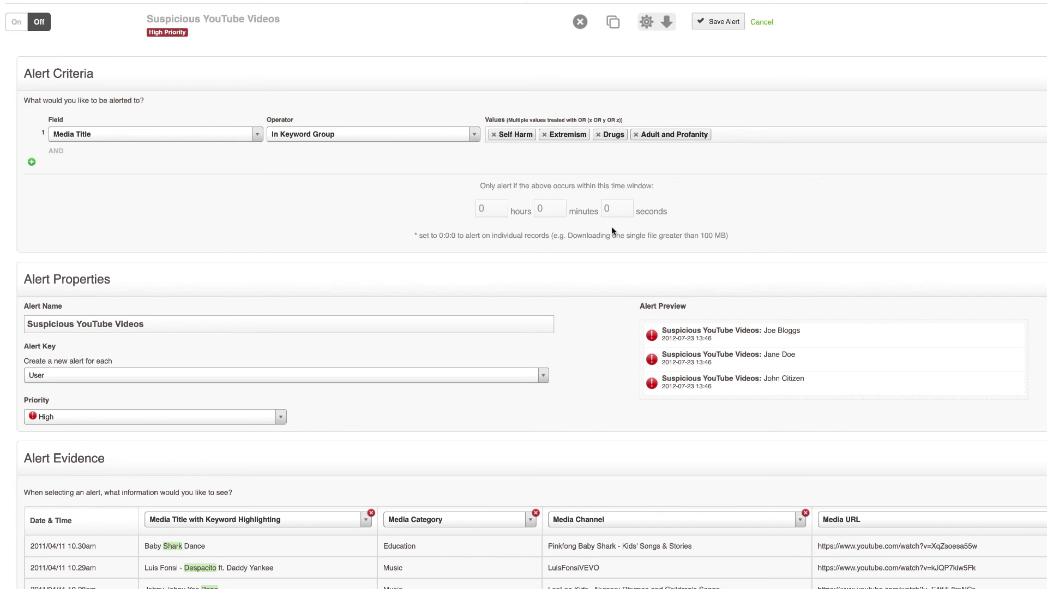
# Save the alert, dismissing existing alerts, and switch Suspicious YouTube Videos on
pyautogui.click(717, 21)
pyautogui.click(507, 294)
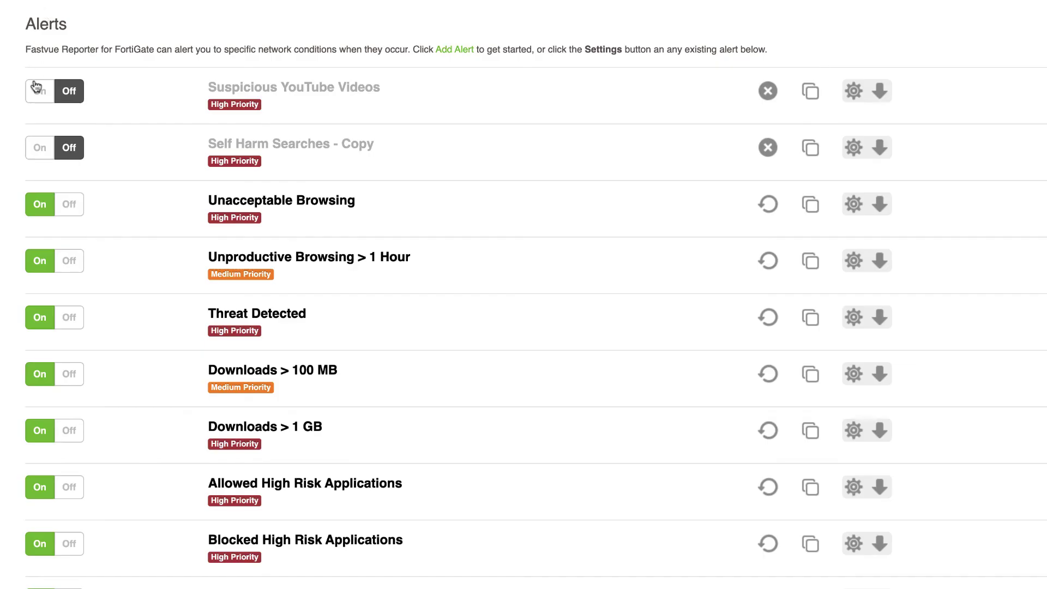
pyautogui.click(37, 90)
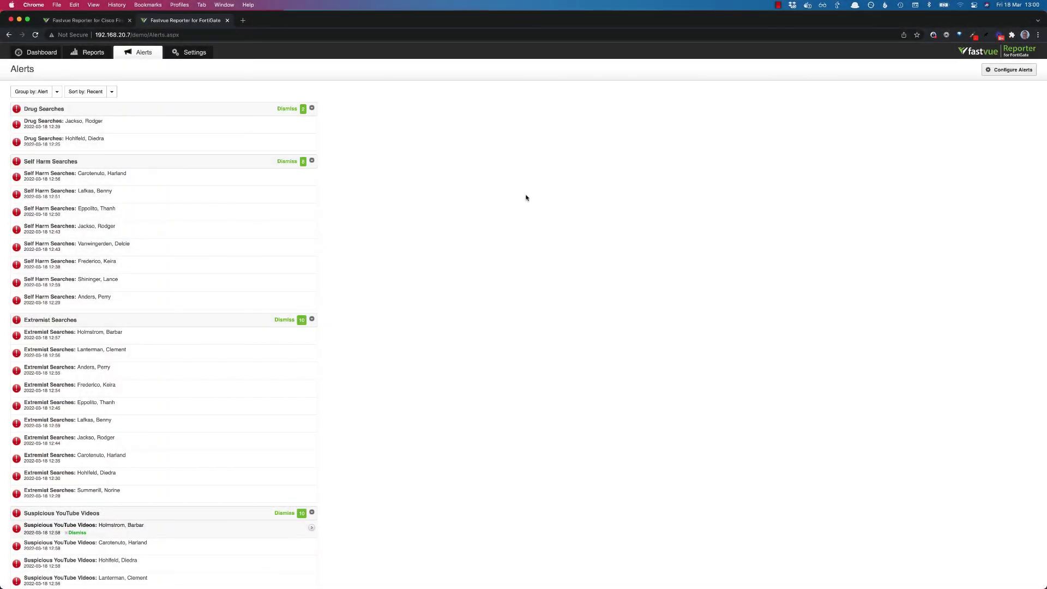
# Review the details of two Drug Searches alerts and a Self Harm Searches alert
pyautogui.click(236, 131)
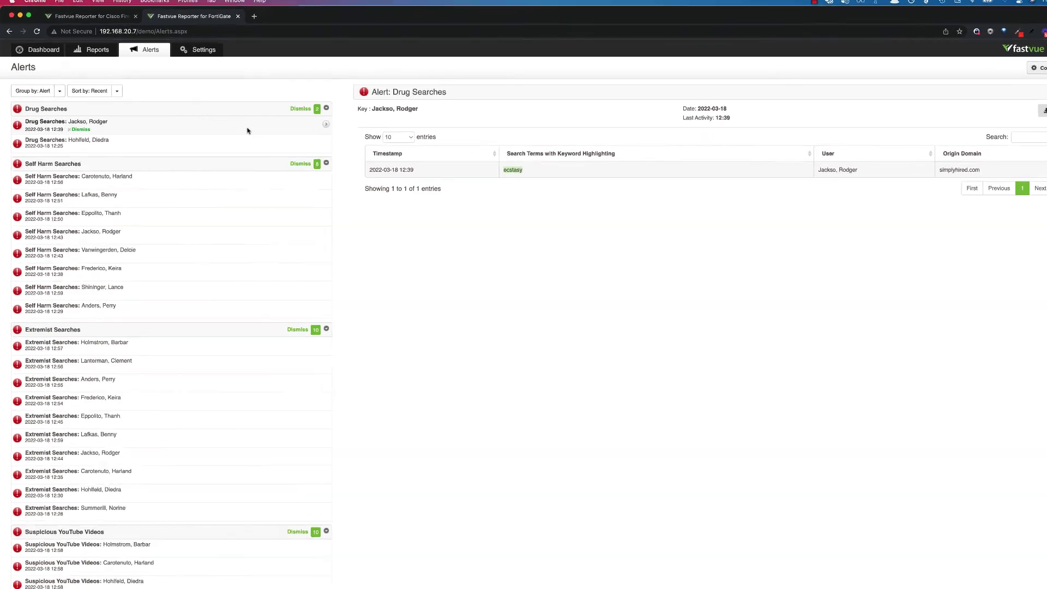
pyautogui.click(246, 143)
pyautogui.click(224, 183)
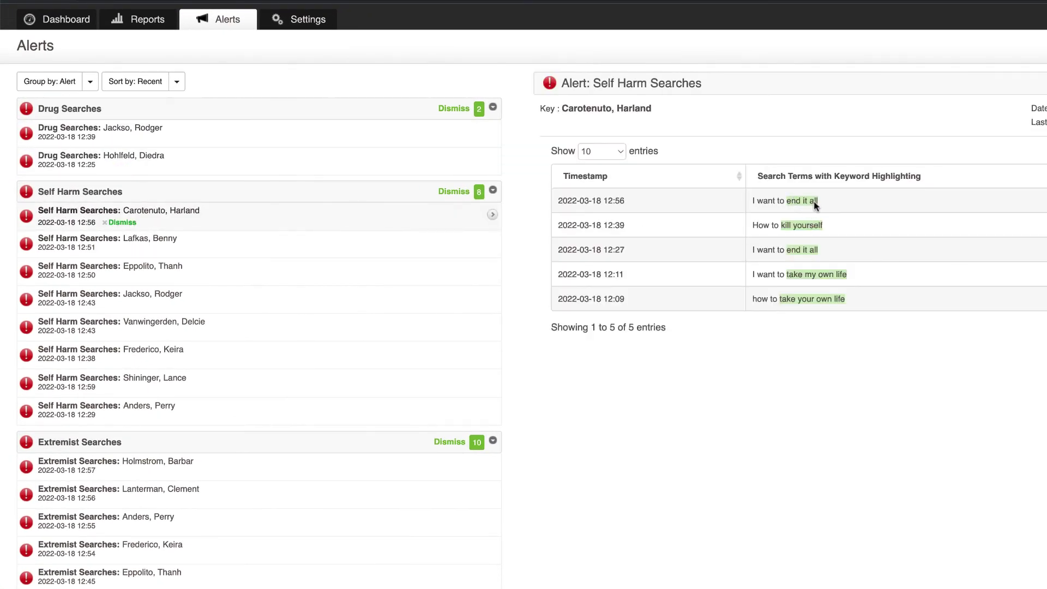
pyautogui.scroll(-5, 304, 505)
pyautogui.scroll(-3, 306, 508)
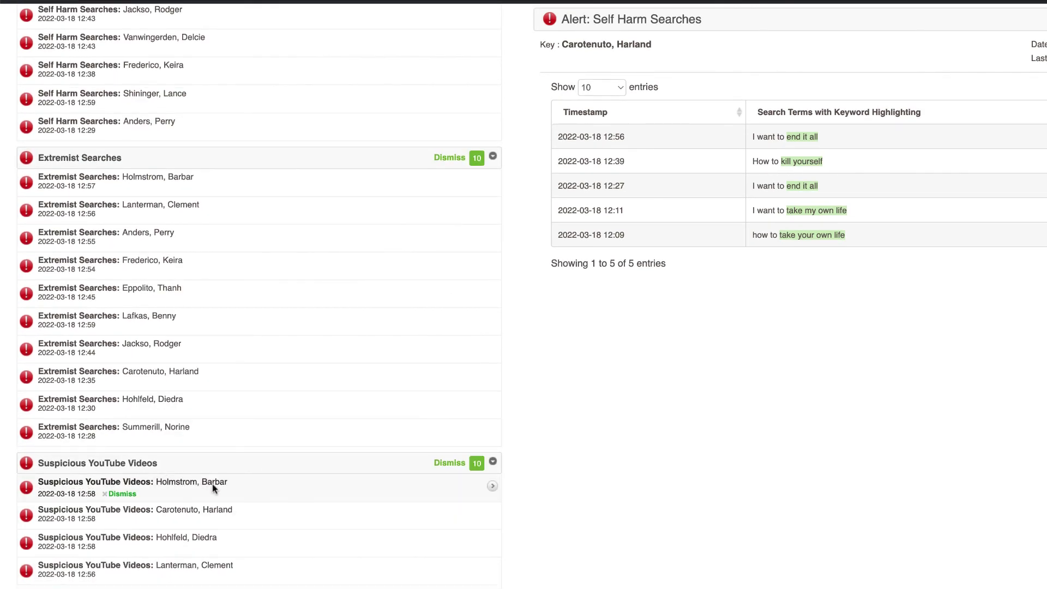
# Inspect a Suspicious YouTube Videos alert's Film & Animation category, Wounded Viking channel and media URL
pyautogui.click(244, 487)
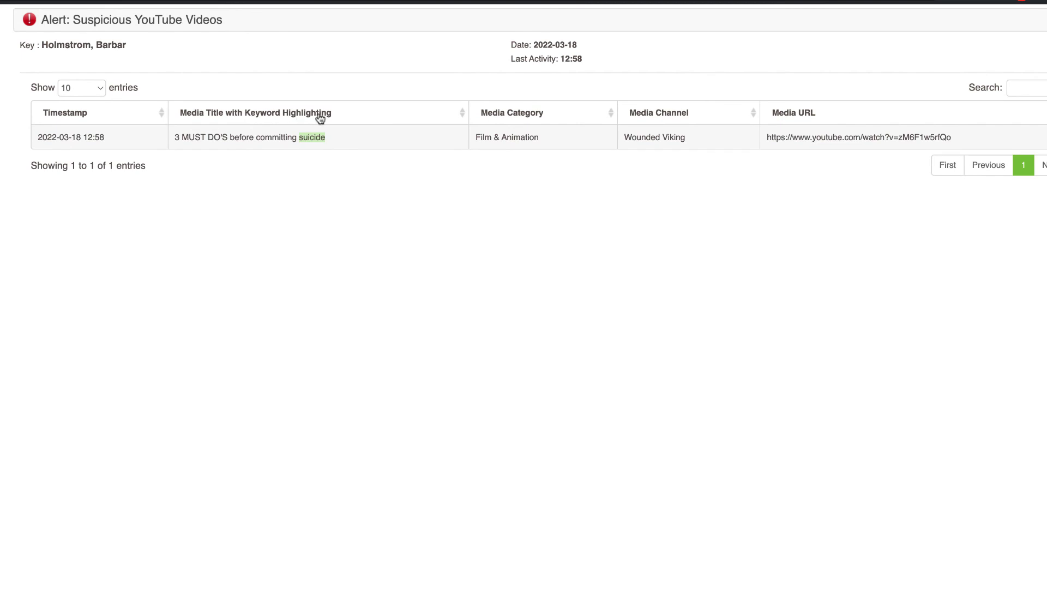
pyautogui.moveTo(494, 137); pyautogui.dragTo(529, 137)
pyautogui.moveTo(622, 137); pyautogui.dragTo(685, 136)
pyautogui.moveTo(772, 137); pyautogui.dragTo(930, 138)
pyautogui.click(584, 244)
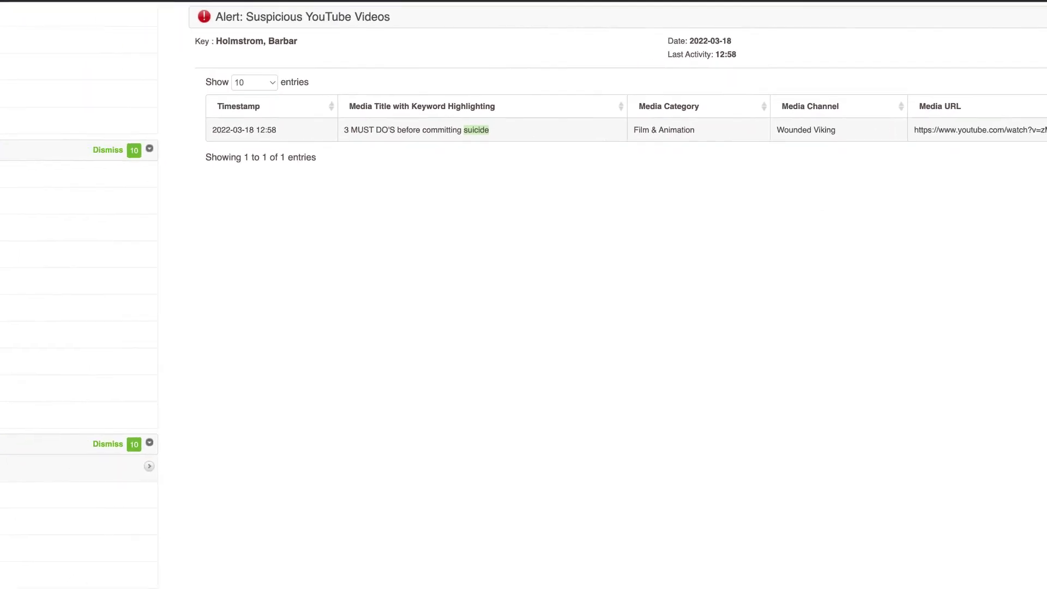
# View further Suspicious YouTube Videos alerts, including the one for 'How To Make Meth!!!!'
pyautogui.click(232, 482)
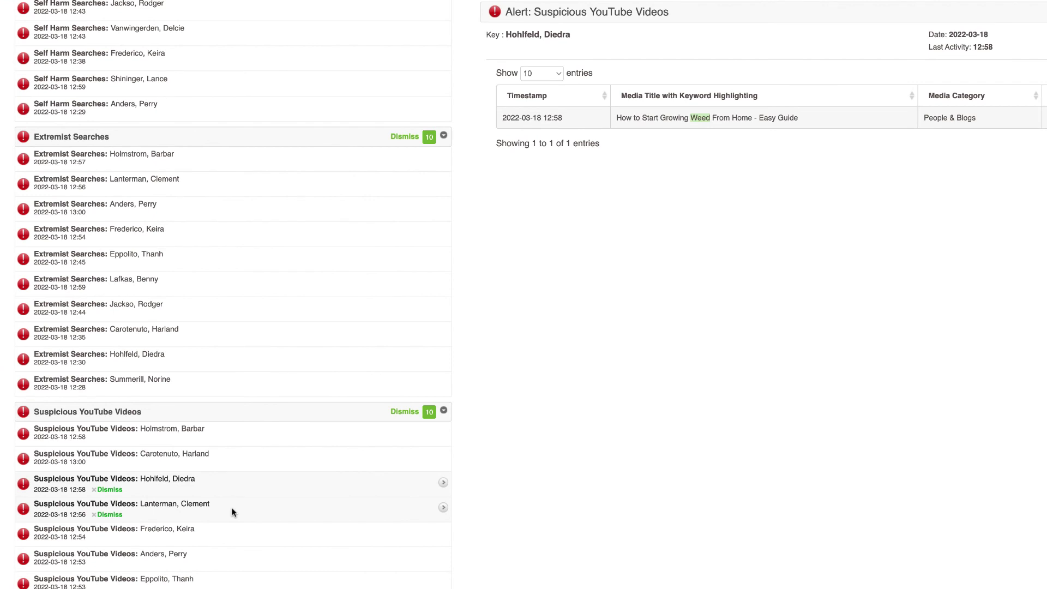
pyautogui.click(232, 512)
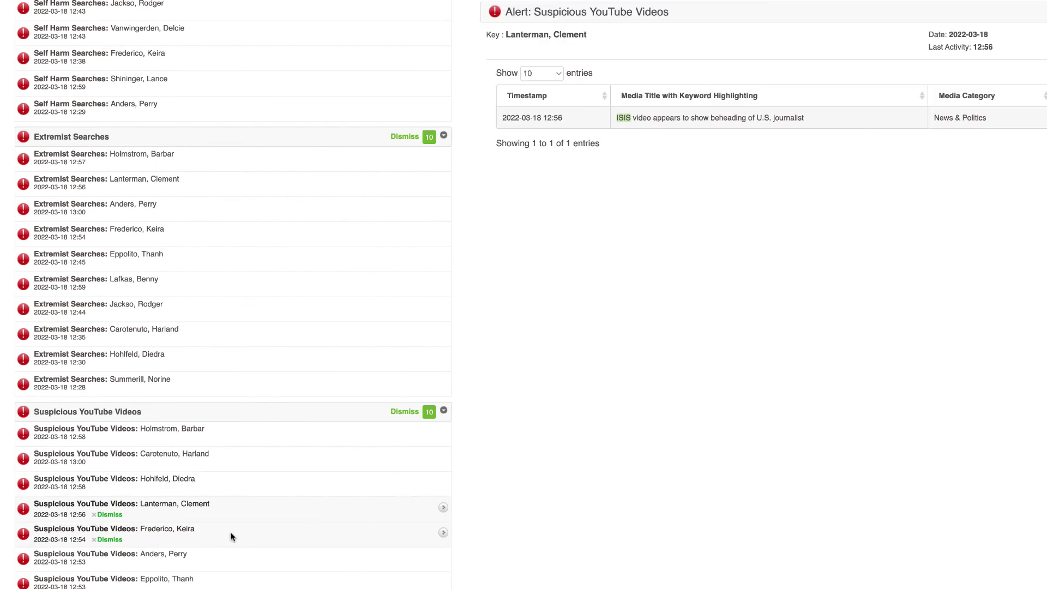
pyautogui.click(231, 535)
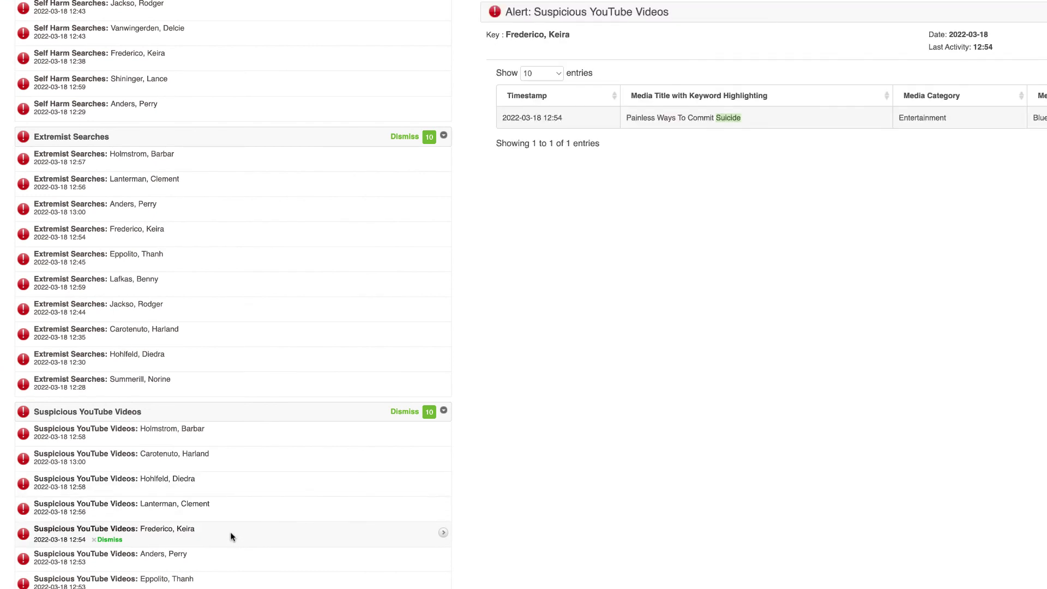
pyautogui.click(220, 567)
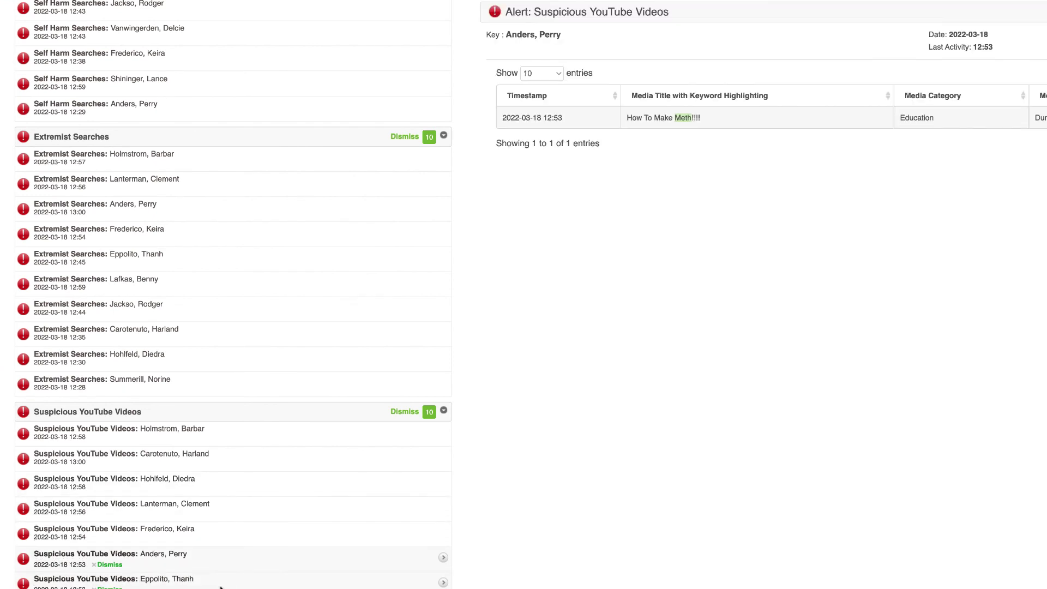
pyautogui.click(221, 583)
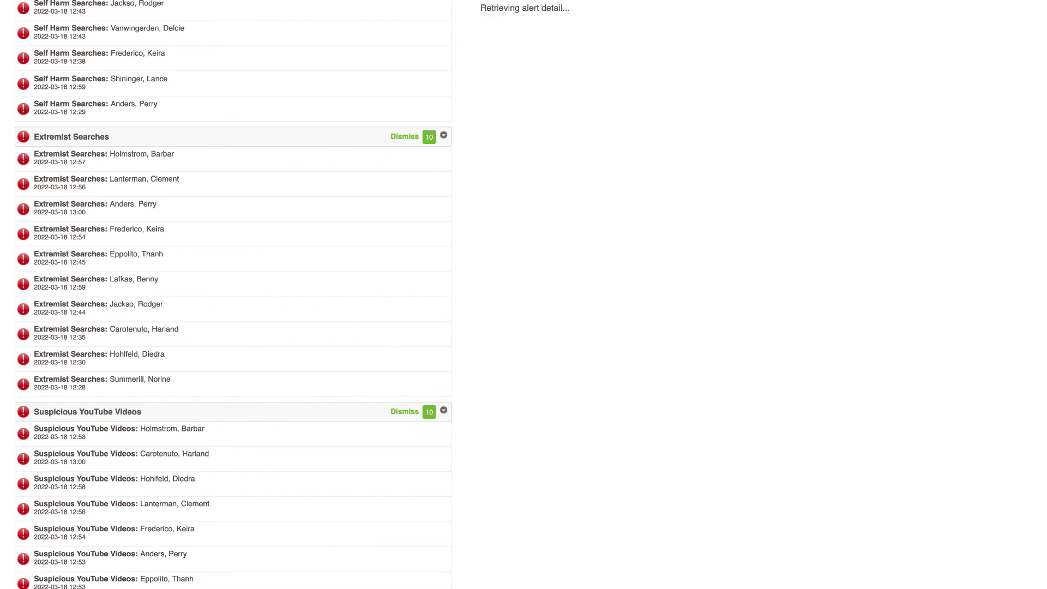